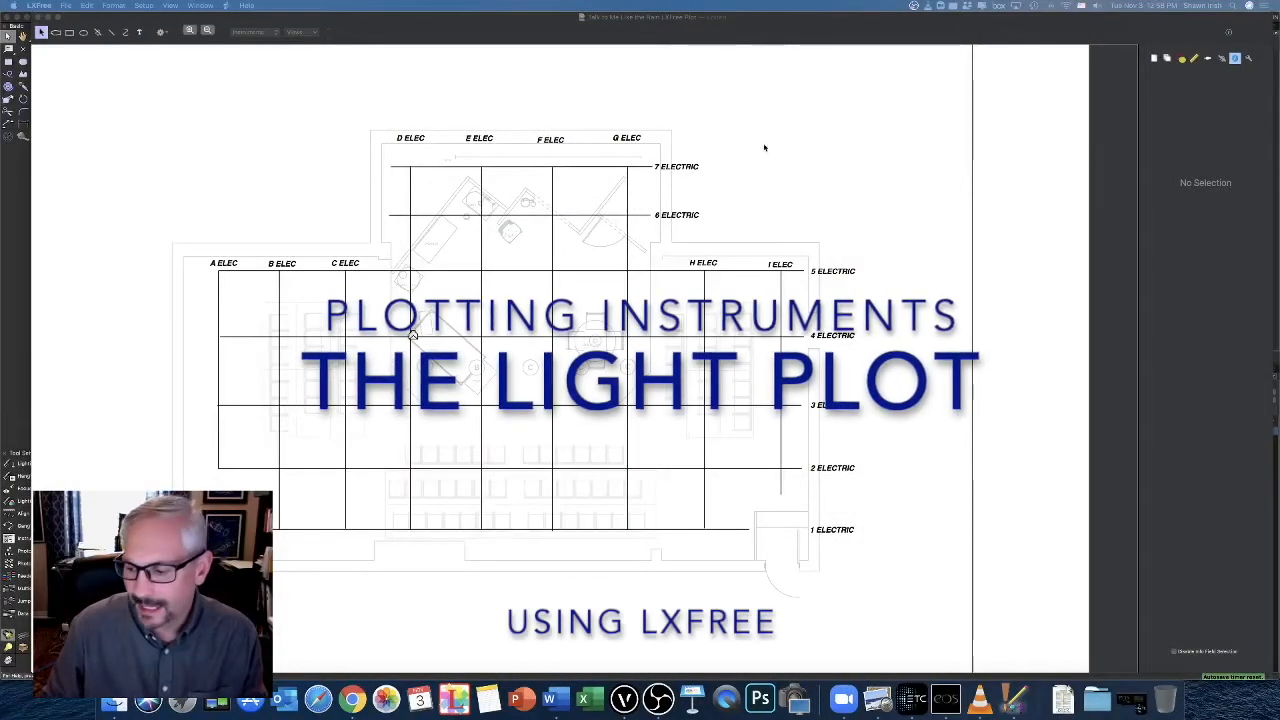
click(664, 18)
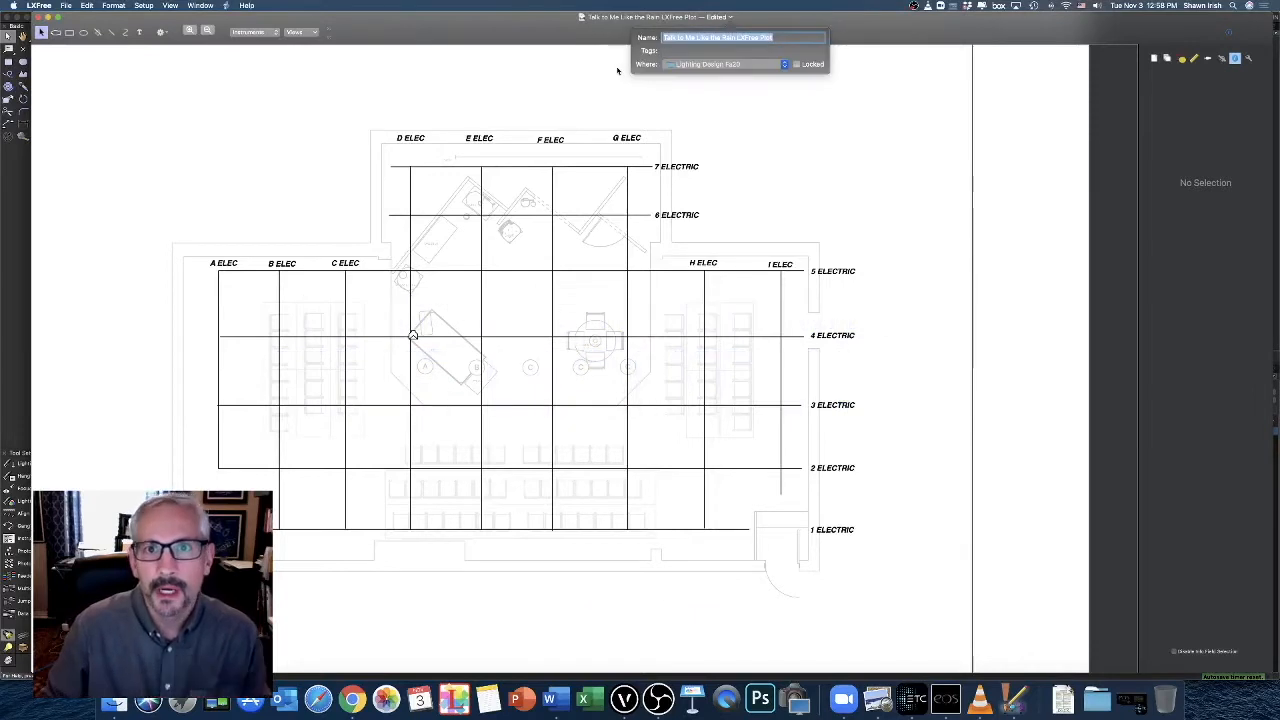
click(604, 79)
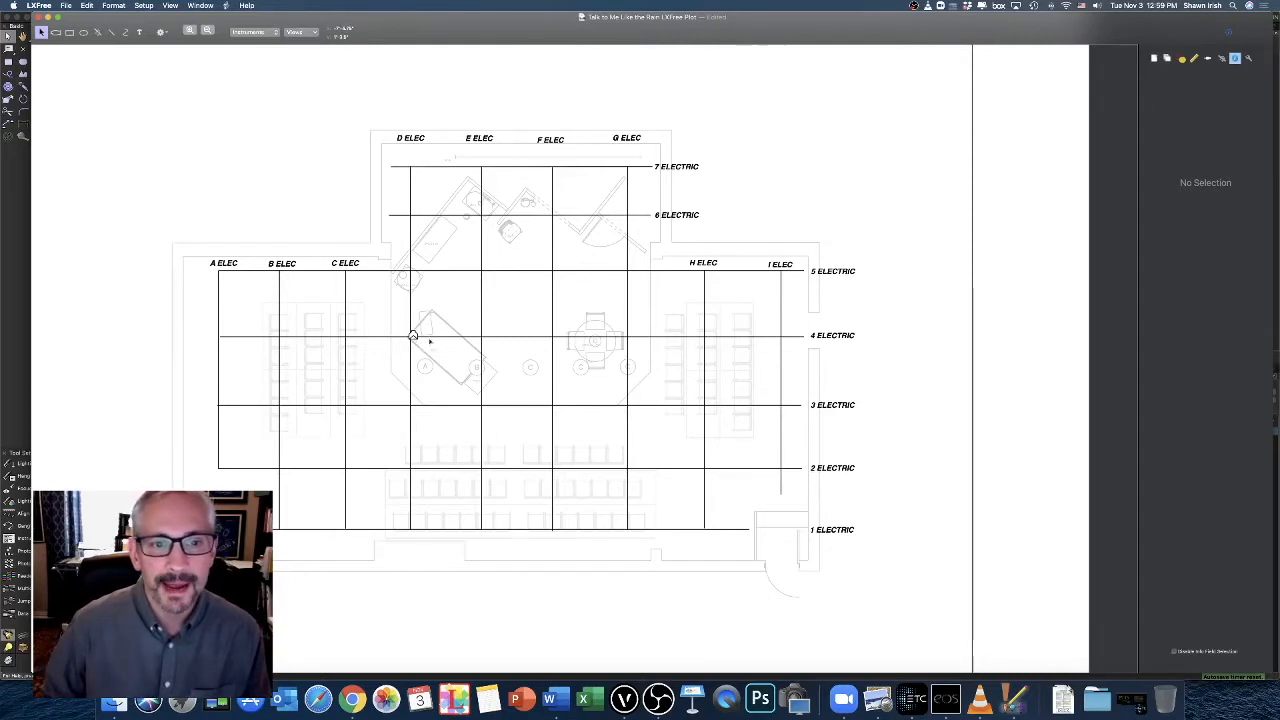
Place a Source Four PAR from the instrument palette on 4 Electric near E Elec, and delete it again
click(413, 335)
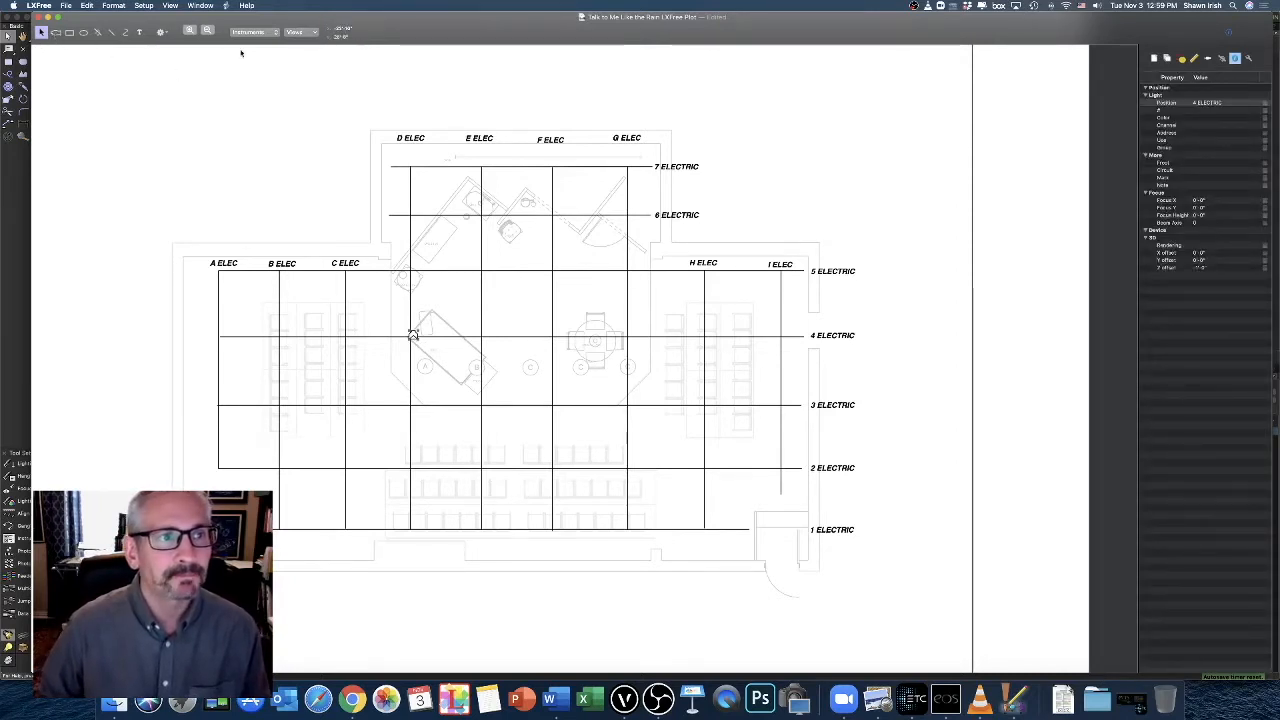
click(56, 33)
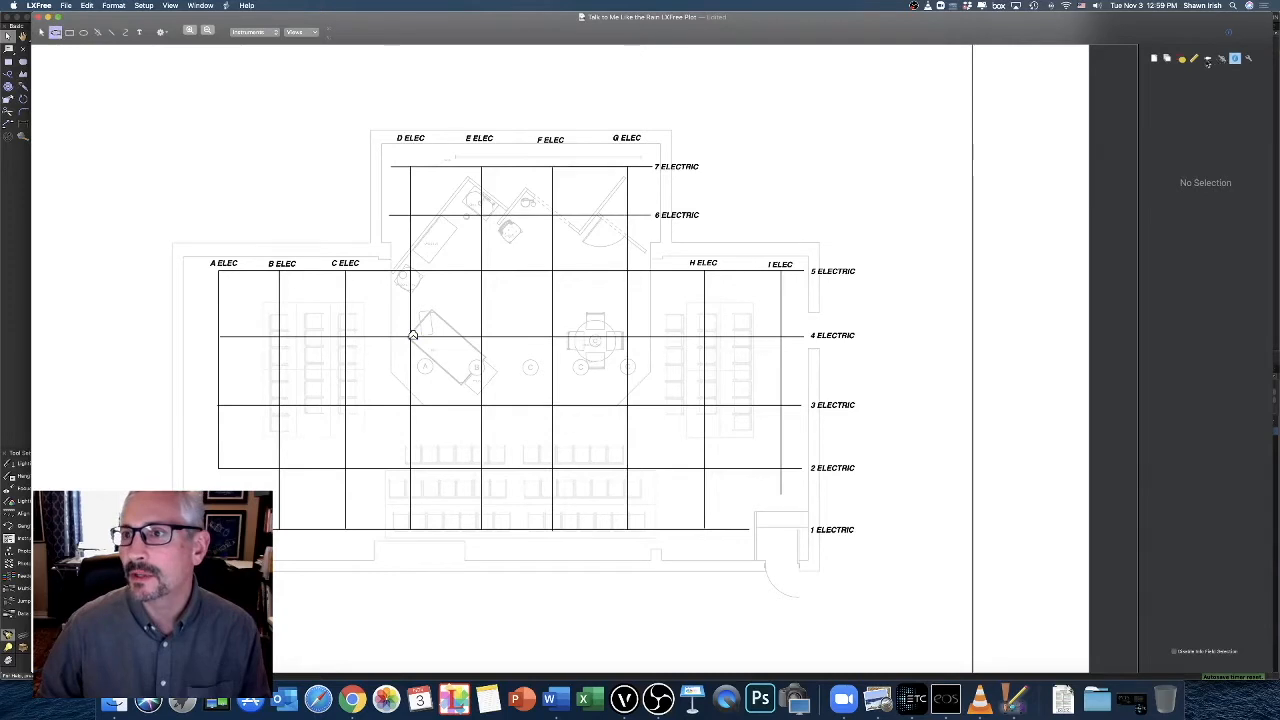
click(1208, 59)
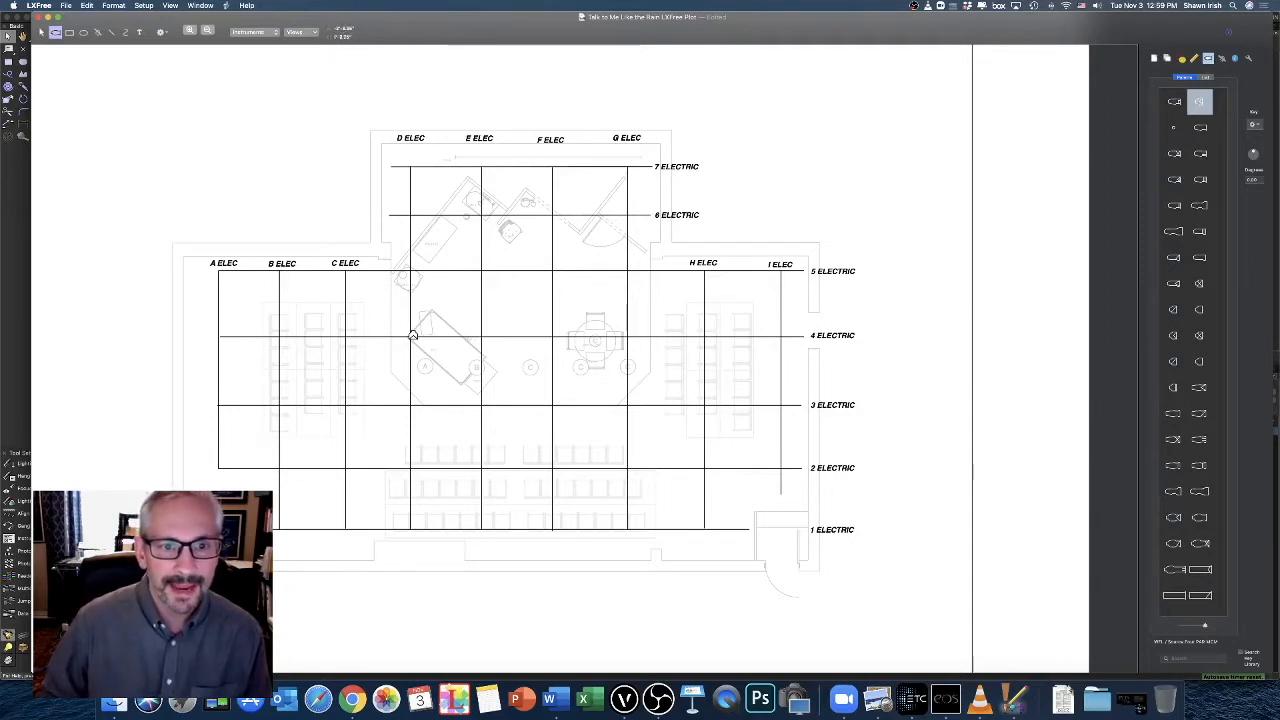
click(472, 338)
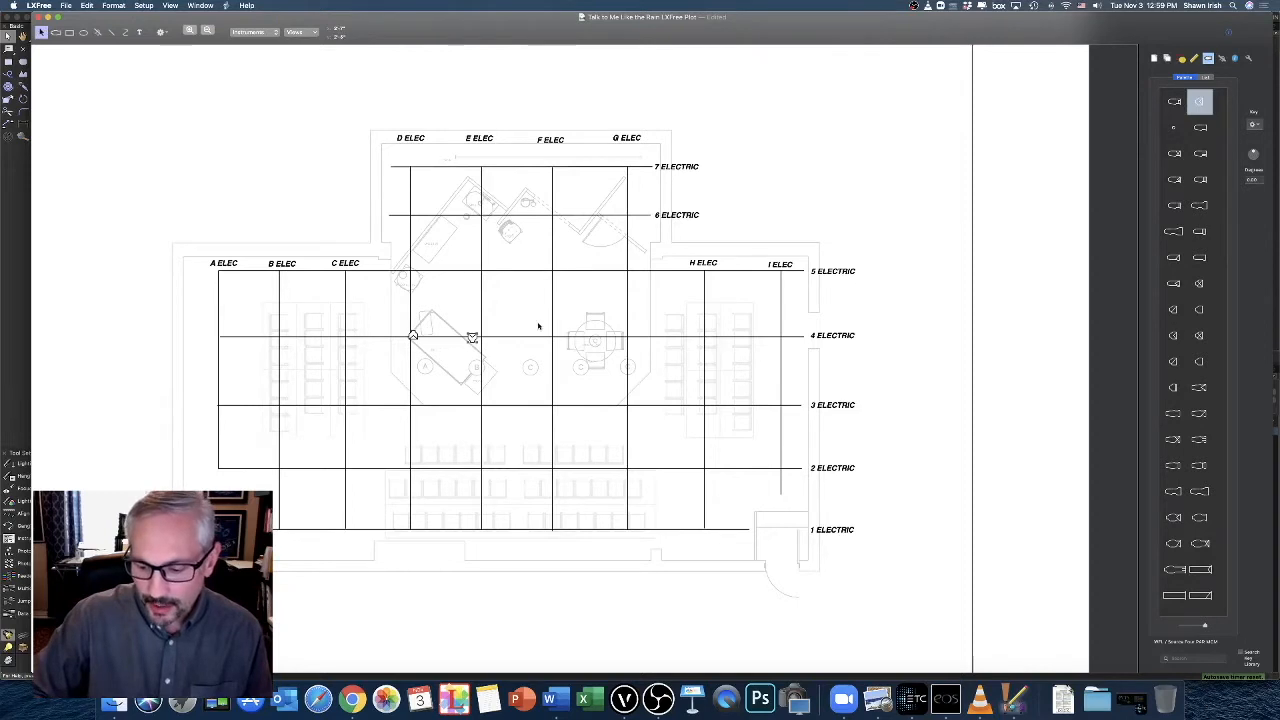
key(Delete)
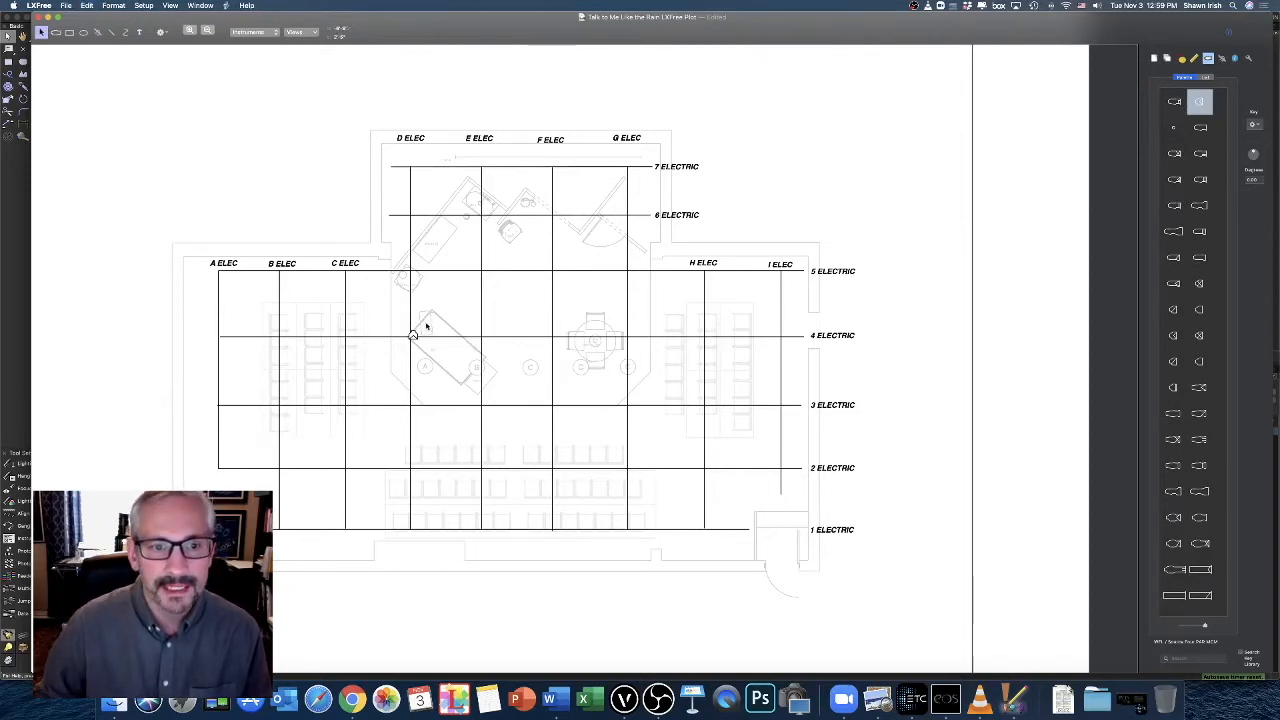
Copy the instrument at the crossing of 4 Electric and D Elec, and paste four copies beside it
drag(432, 322, 388, 350)
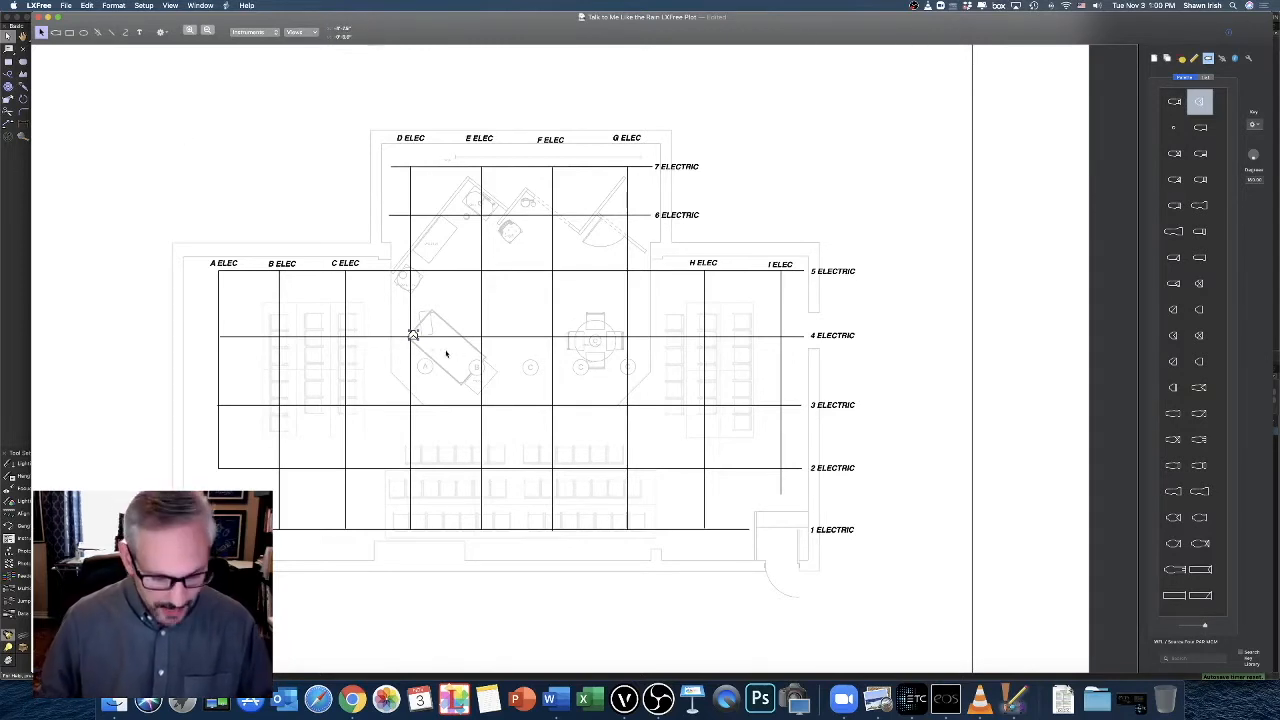
key(super+c)
key(super+v)
key(super+v)
key(super+v)
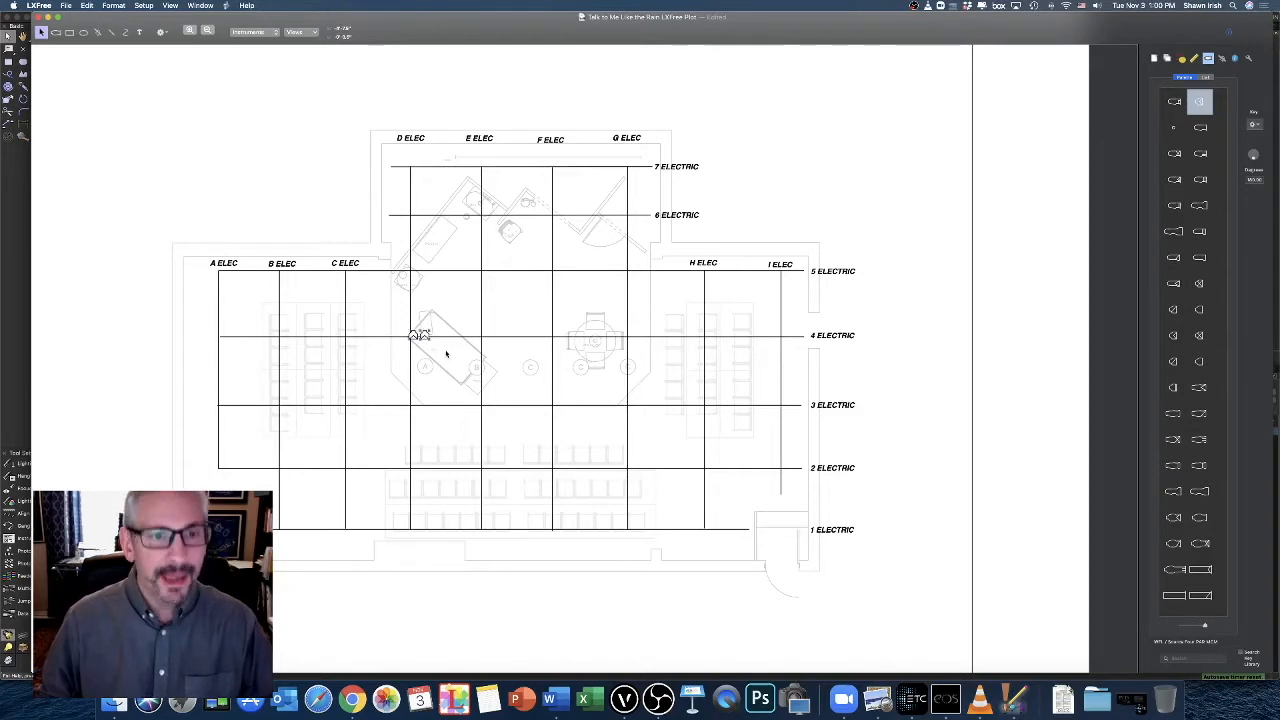
key(super+v)
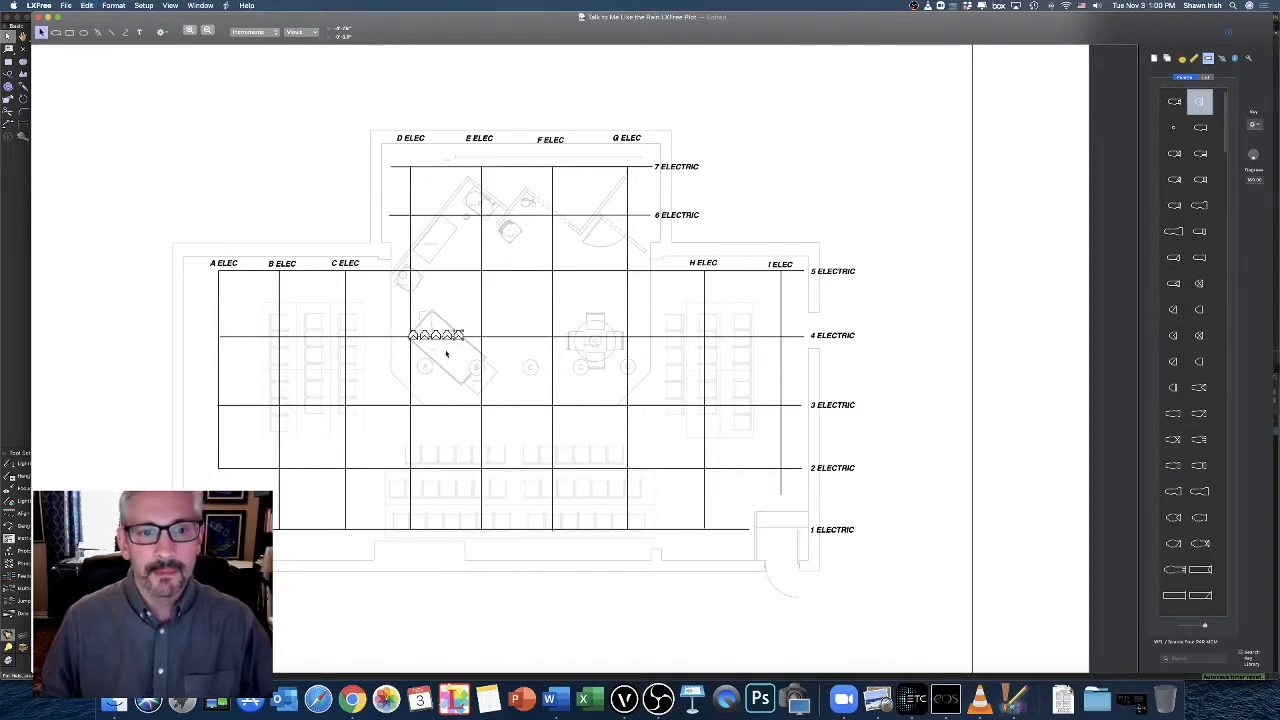
Spread the four pasted instruments along 4 Electric above their focus areas, with the outermost one at G Elec
drag(458, 334, 627, 338)
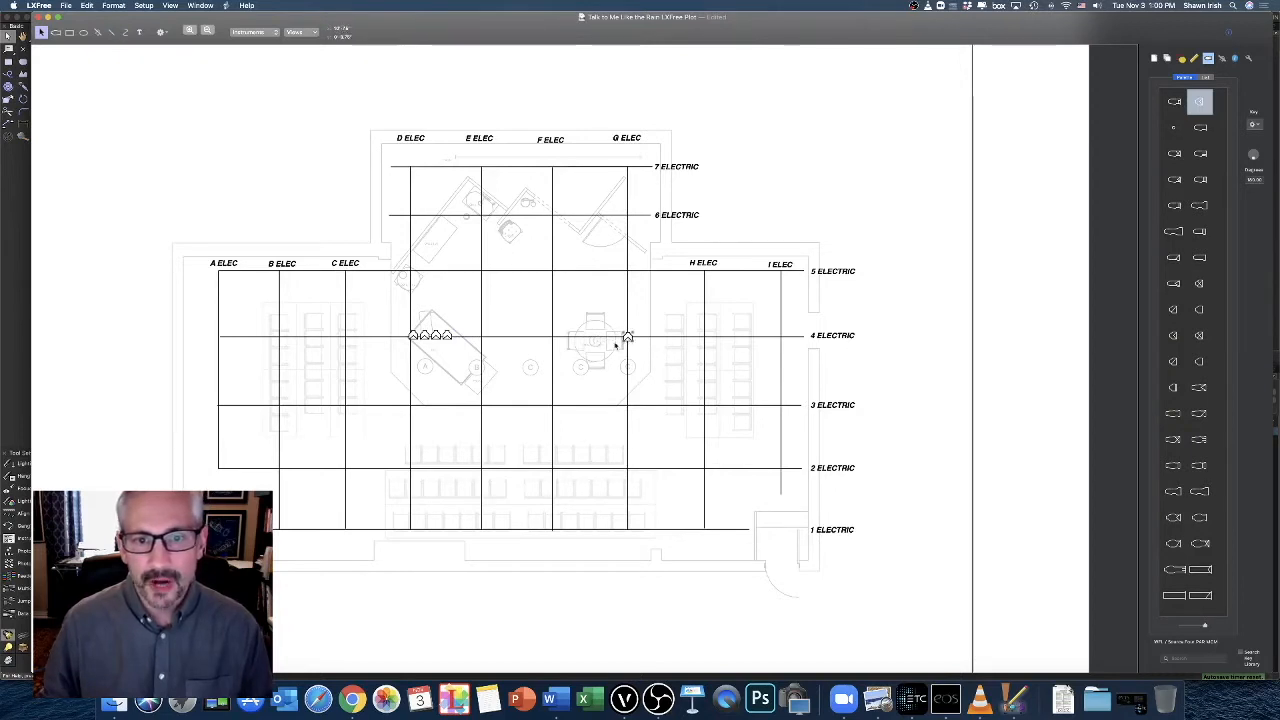
drag(447, 336, 578, 338)
drag(436, 336, 517, 337)
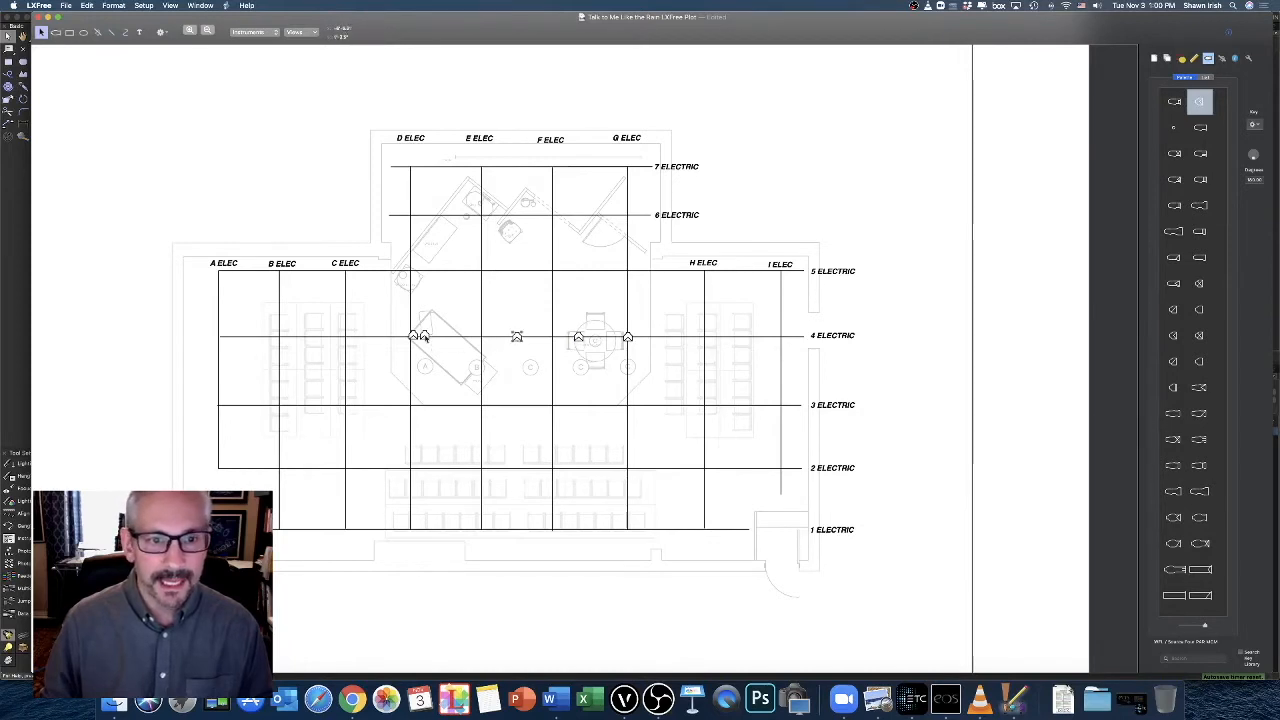
drag(428, 337, 457, 338)
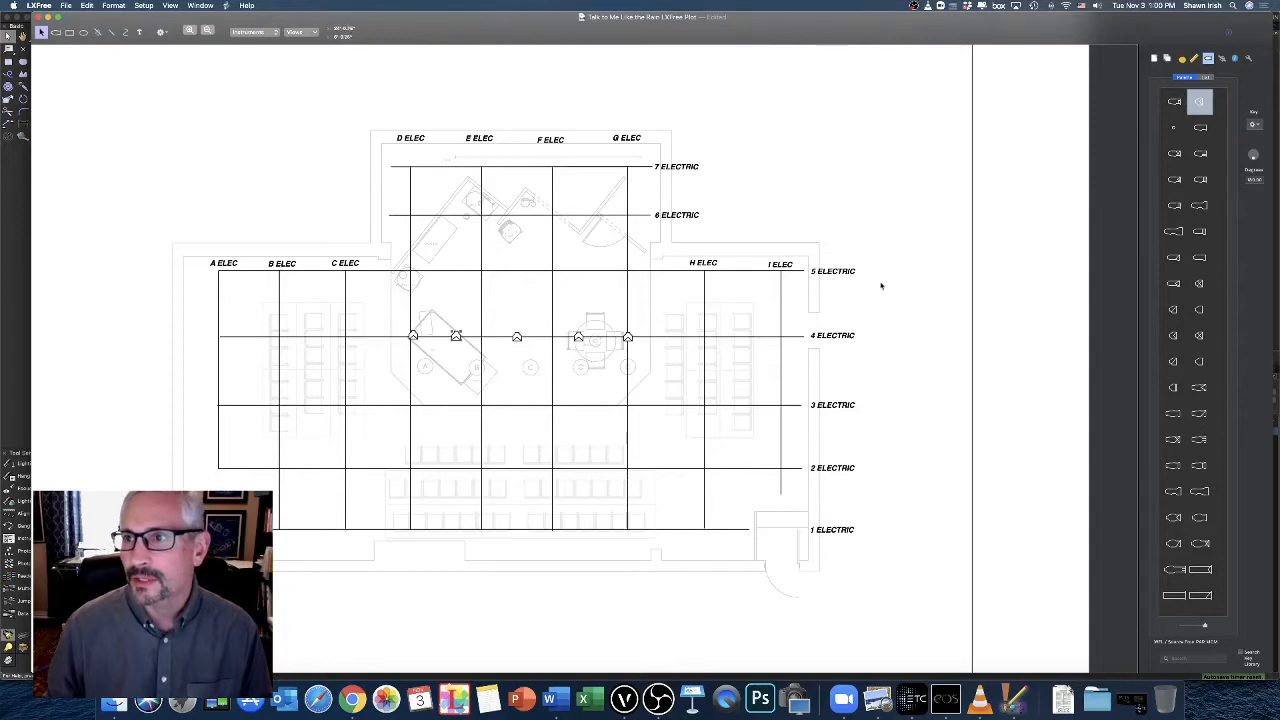
Select all five instruments on 4 Electric and enter 4 ELECTRIC as their Position
drag(662, 323, 384, 366)
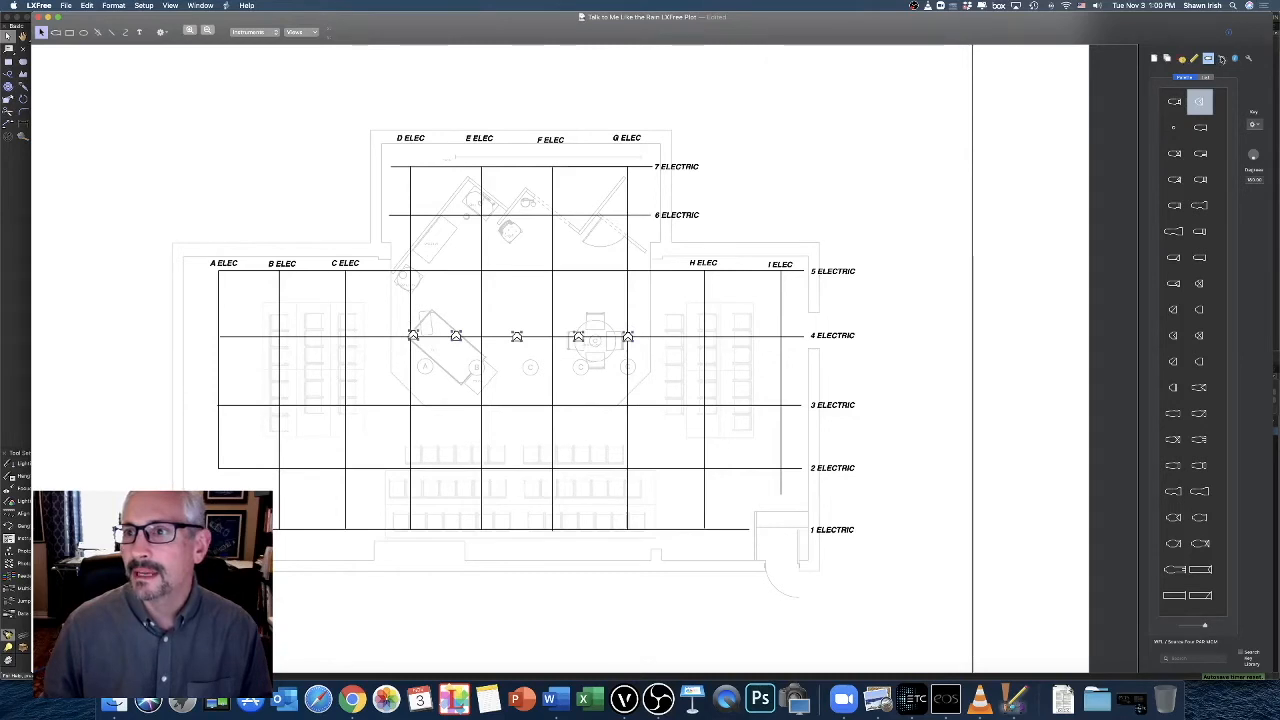
click(1235, 59)
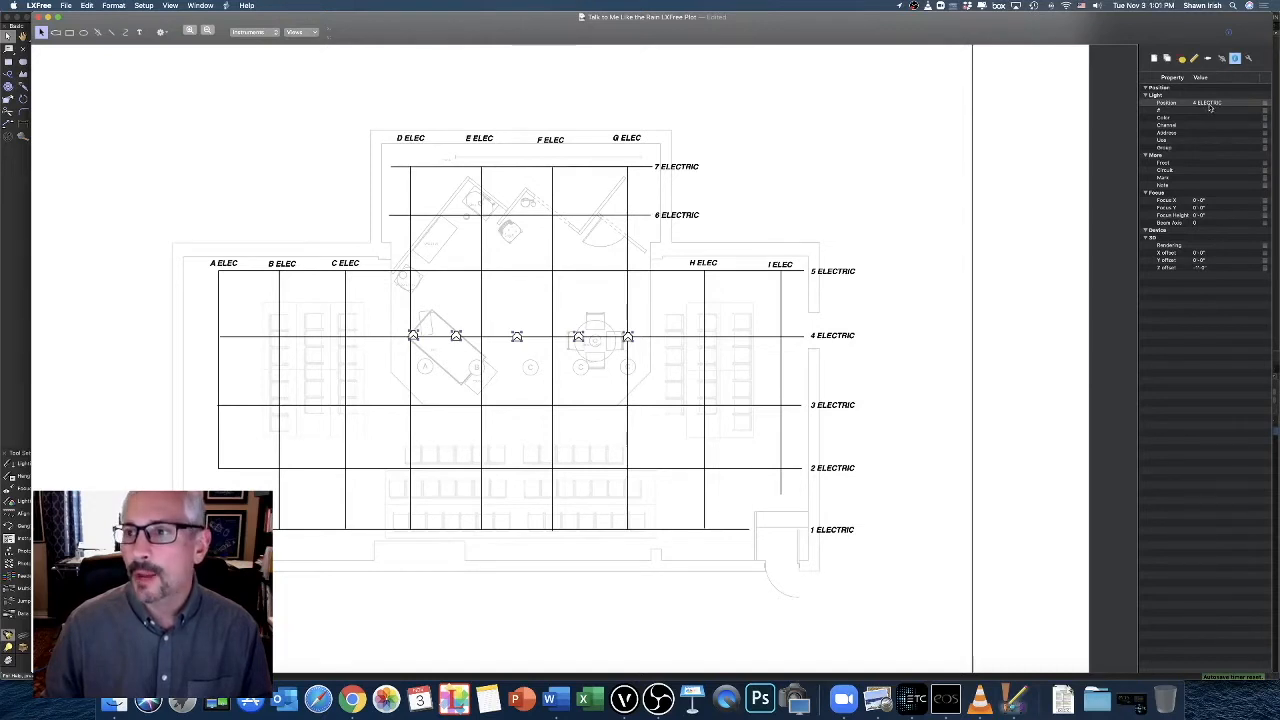
click(1210, 107)
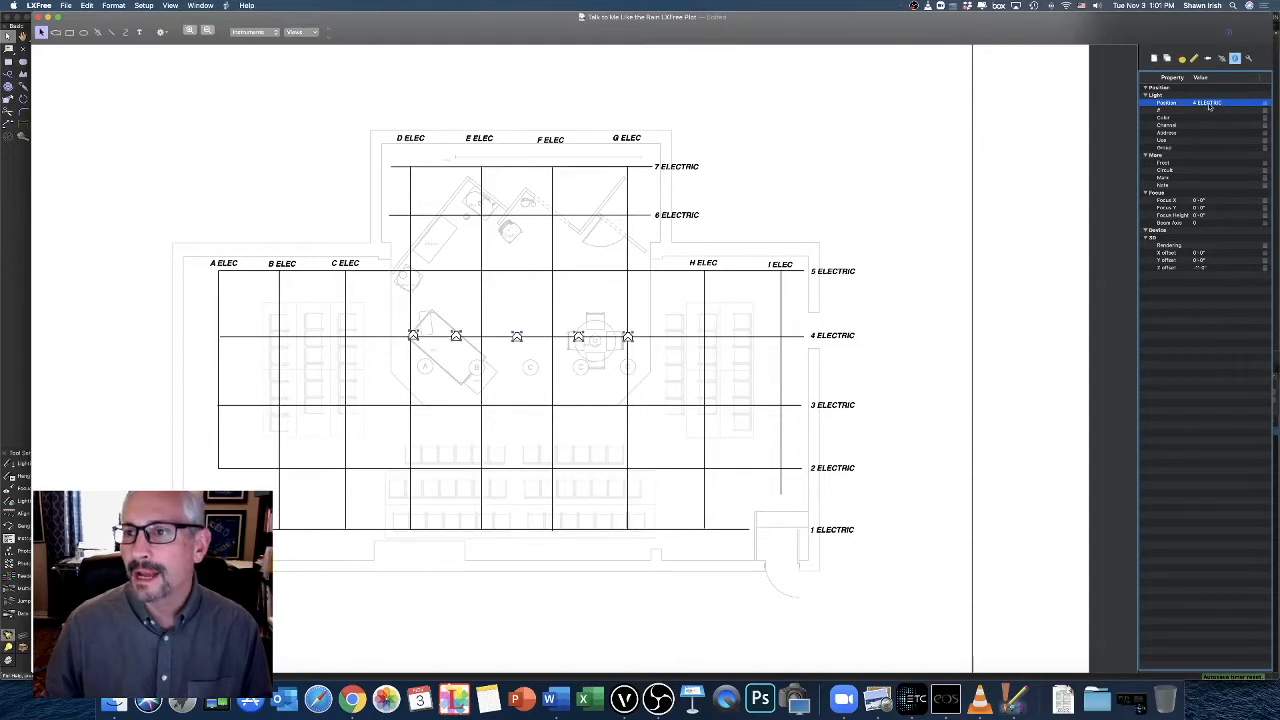
click(1208, 104)
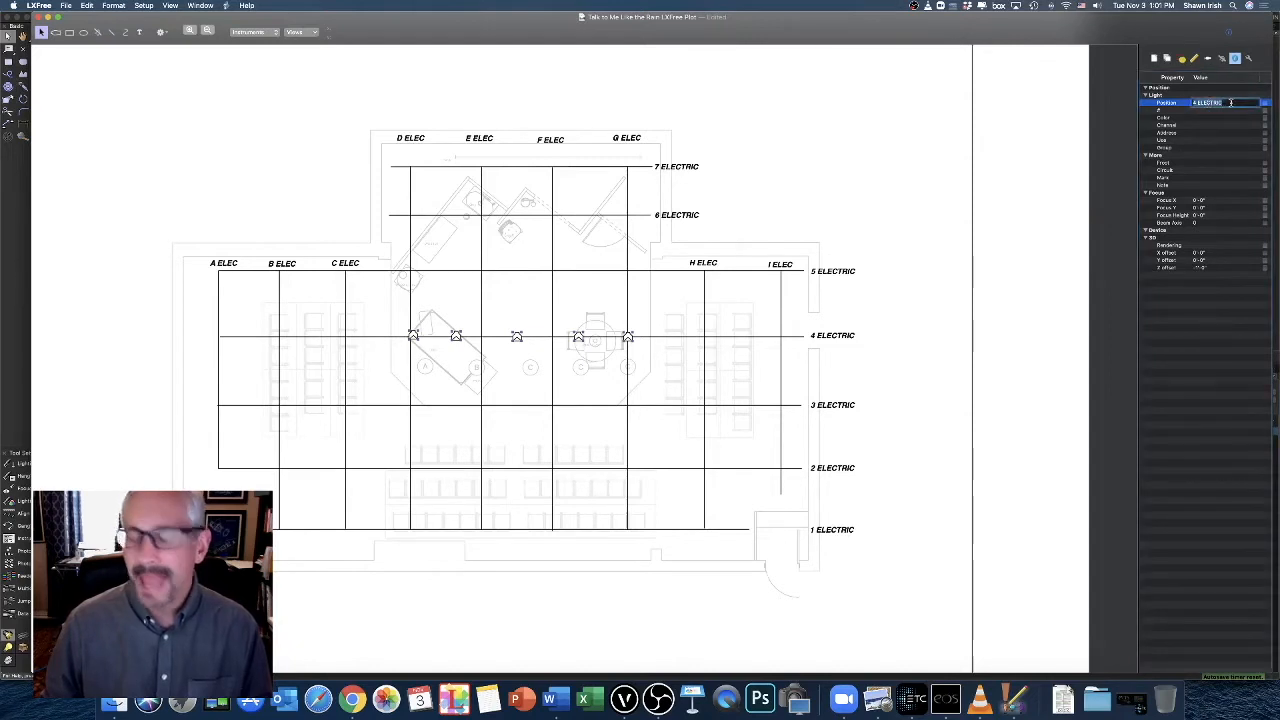
text(4 ELECTRIC)
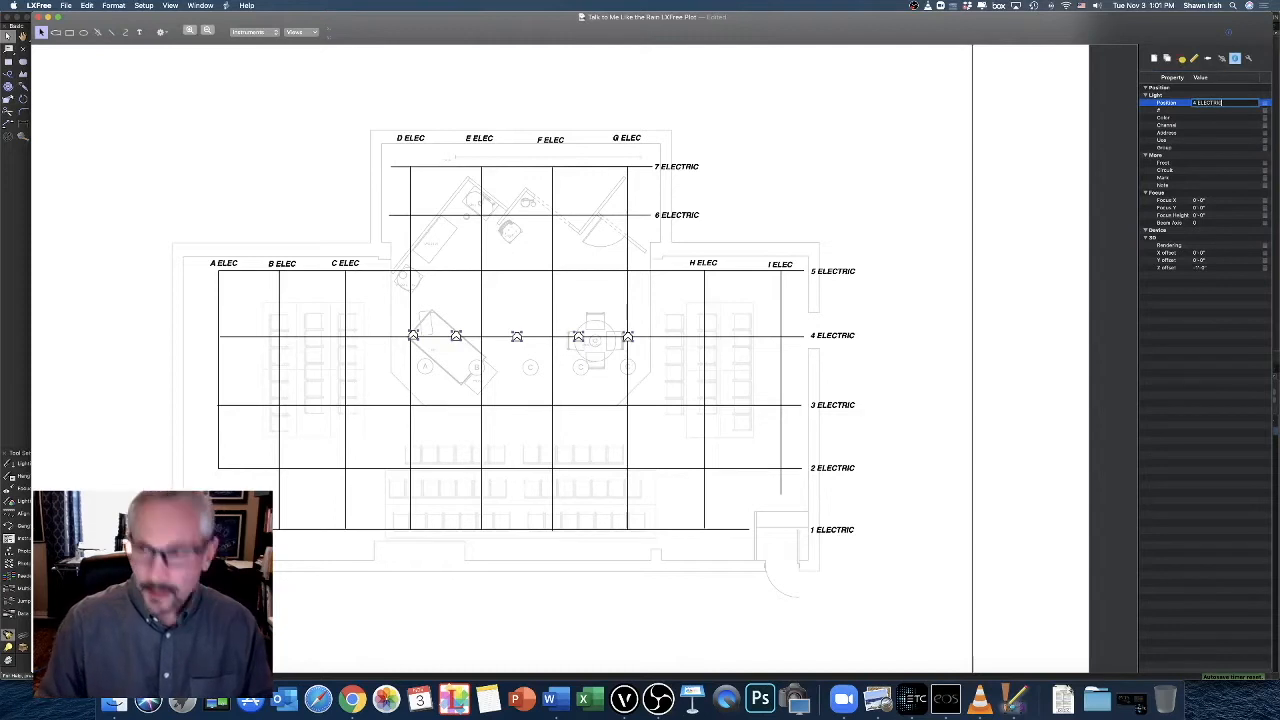
key(Return)
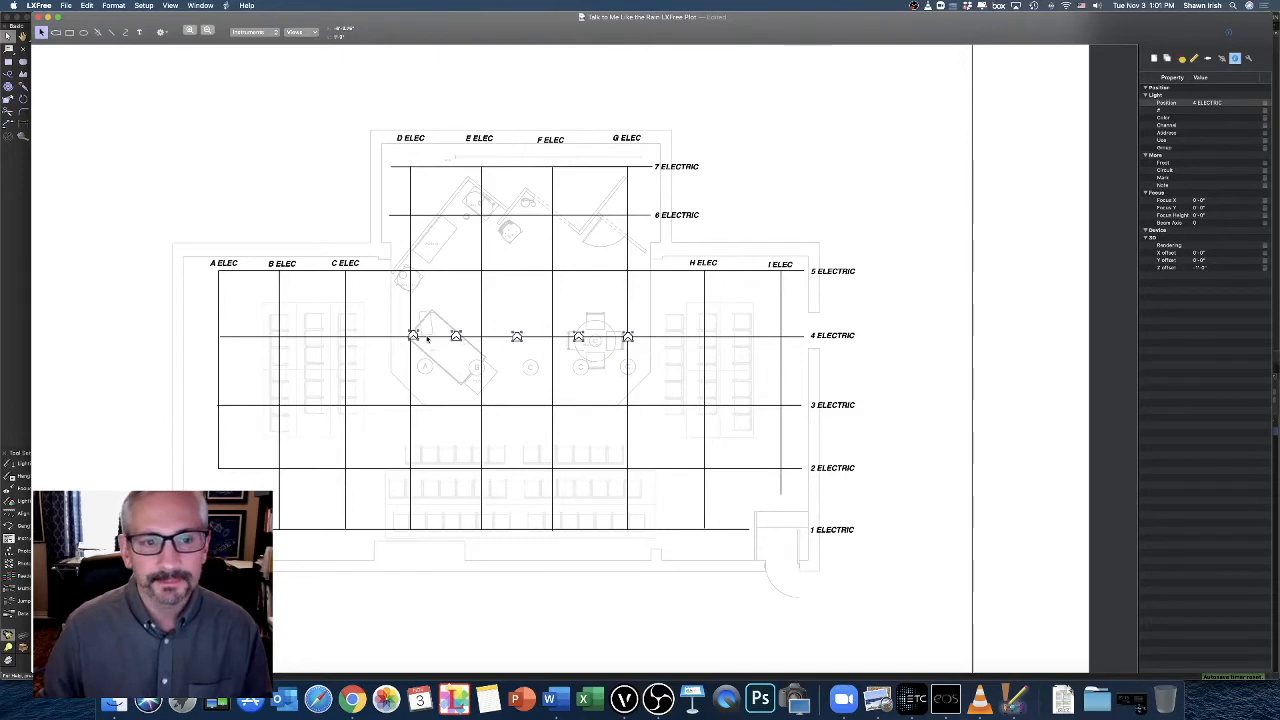
Shift the first instrument on 4 Electric slightly so that it lines up with the D Elec pipe
scroll(412, 346, up, 1)
scroll(414, 344, down, 2)
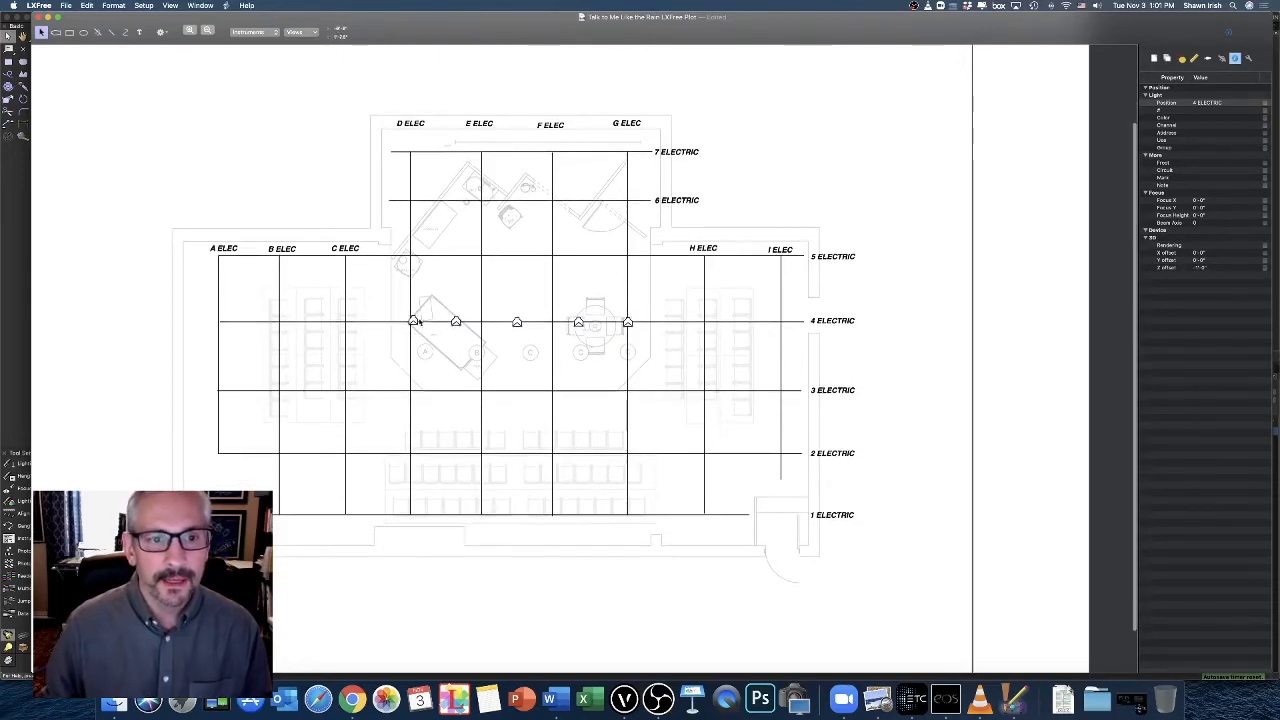
click(418, 324)
drag(414, 321, 410, 322)
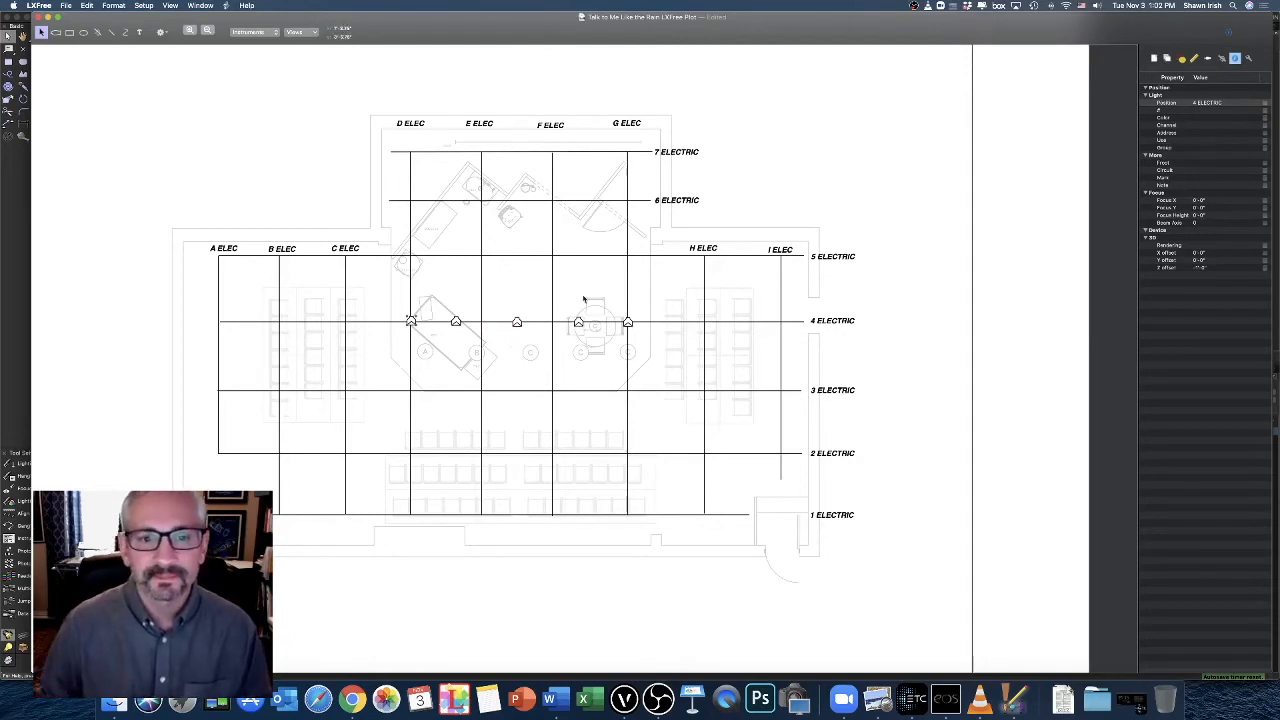
Duplicate the row of five instruments on 4 Electric and move the copies onto 5 Electric, aligned with the originals
drag(668, 300, 359, 348)
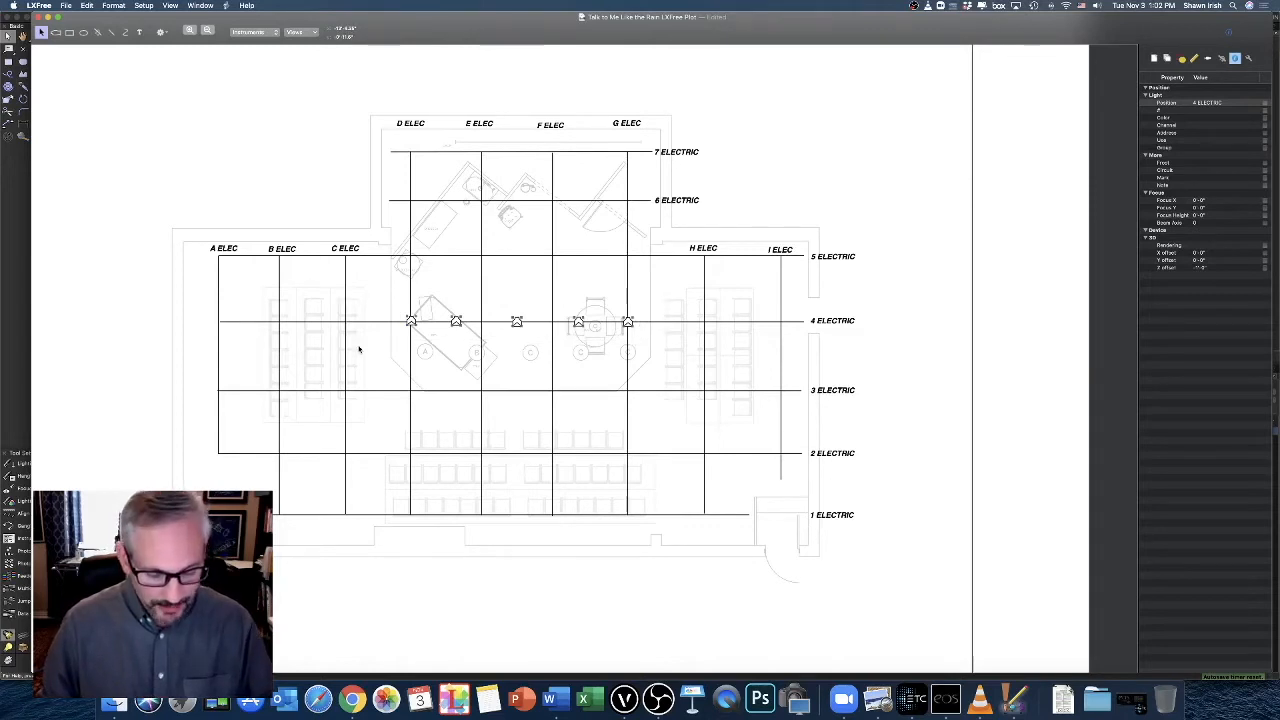
key(super+d)
drag(424, 322, 411, 258)
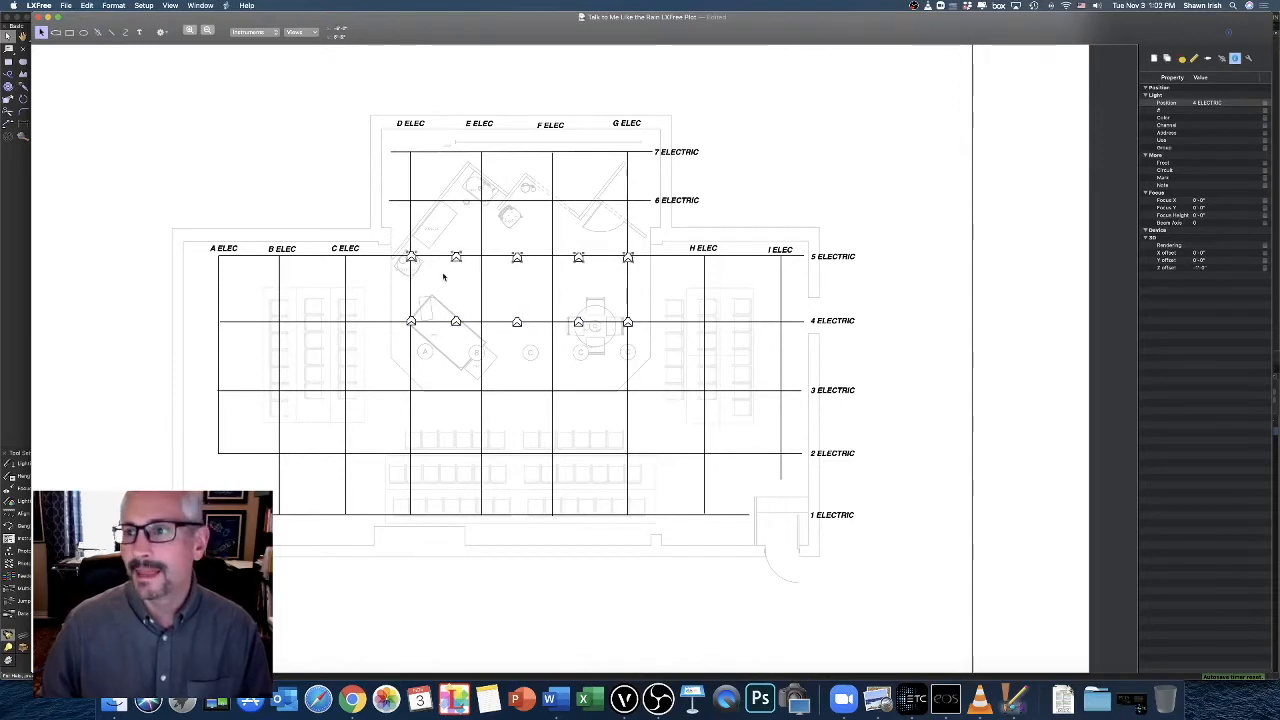
Set the Position of the five instruments on 5 Electric to 5 ELECTRIC, and check the value on individual instruments
drag(648, 238, 394, 282)
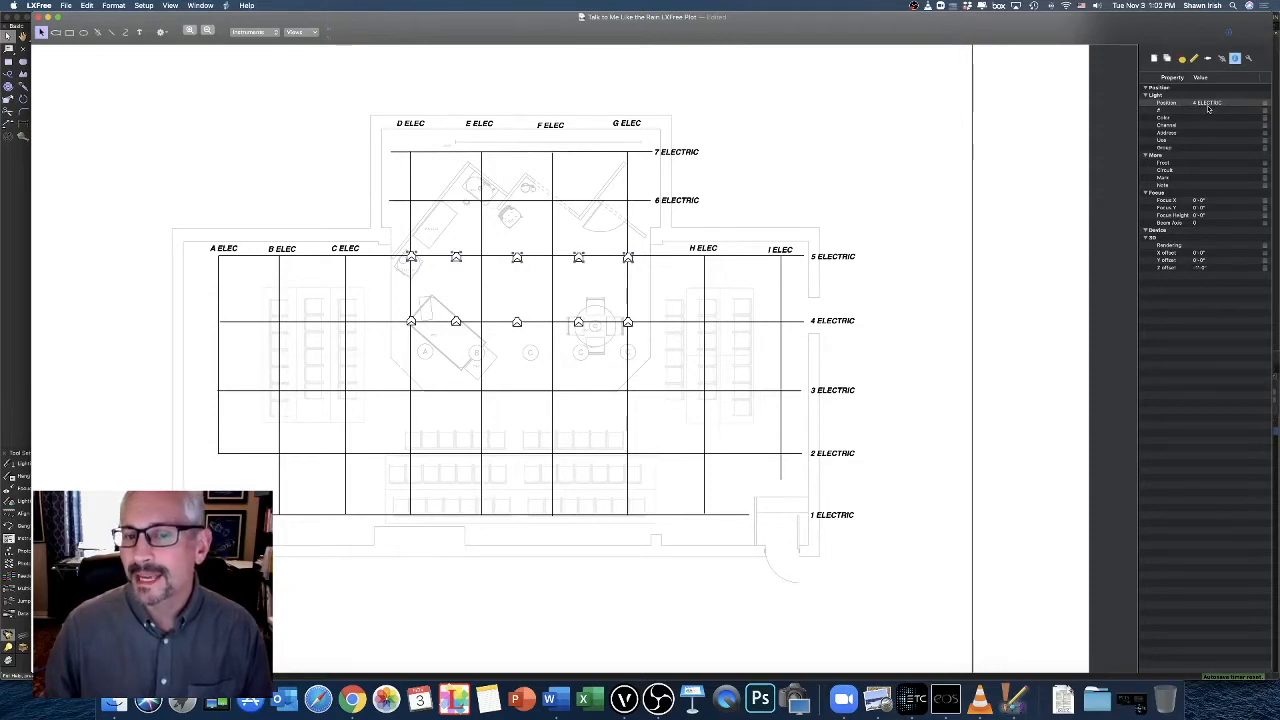
click(1207, 105)
click(1206, 105)
key(BackSpace)
key(BackSpace)
text(5)
key(Return)
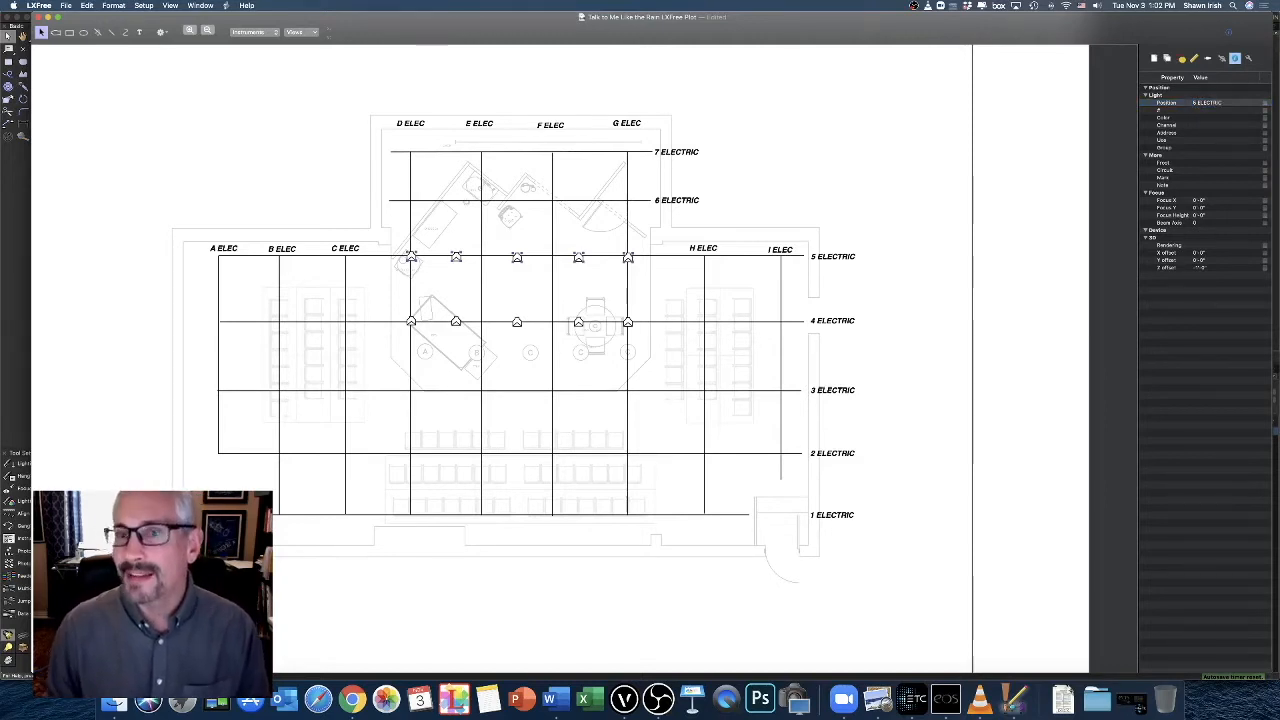
click(572, 298)
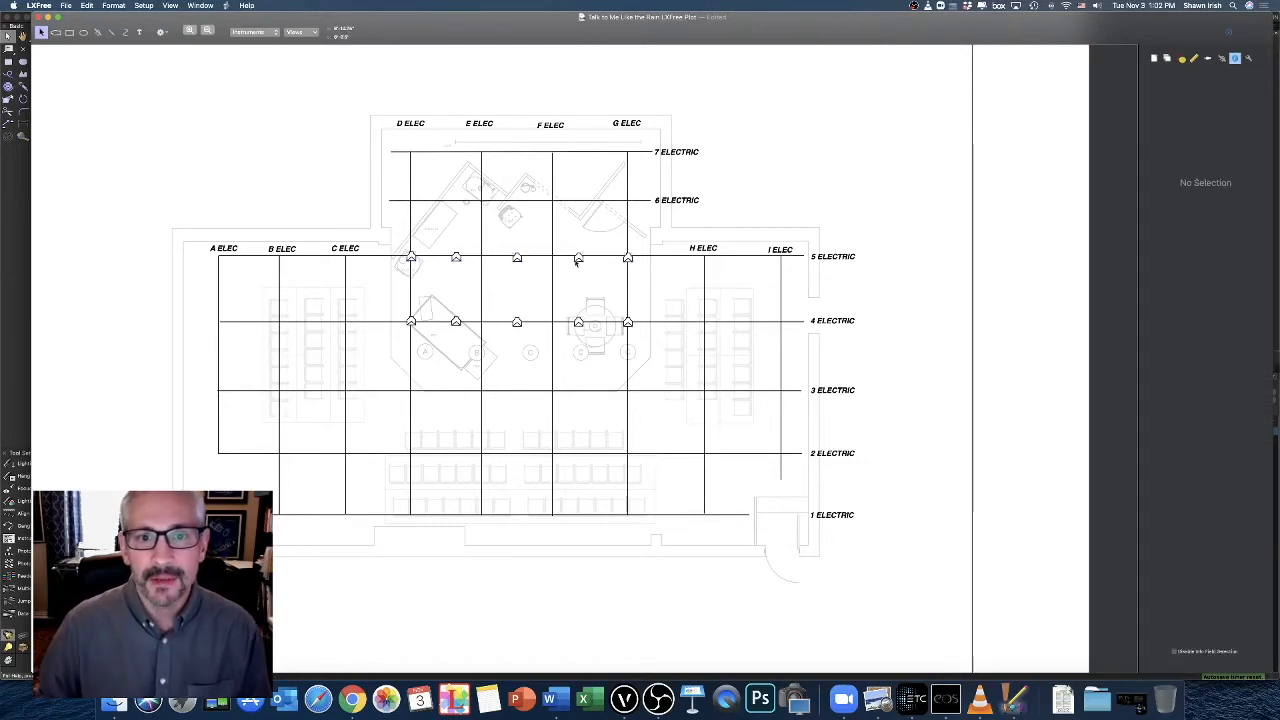
click(578, 259)
click(518, 259)
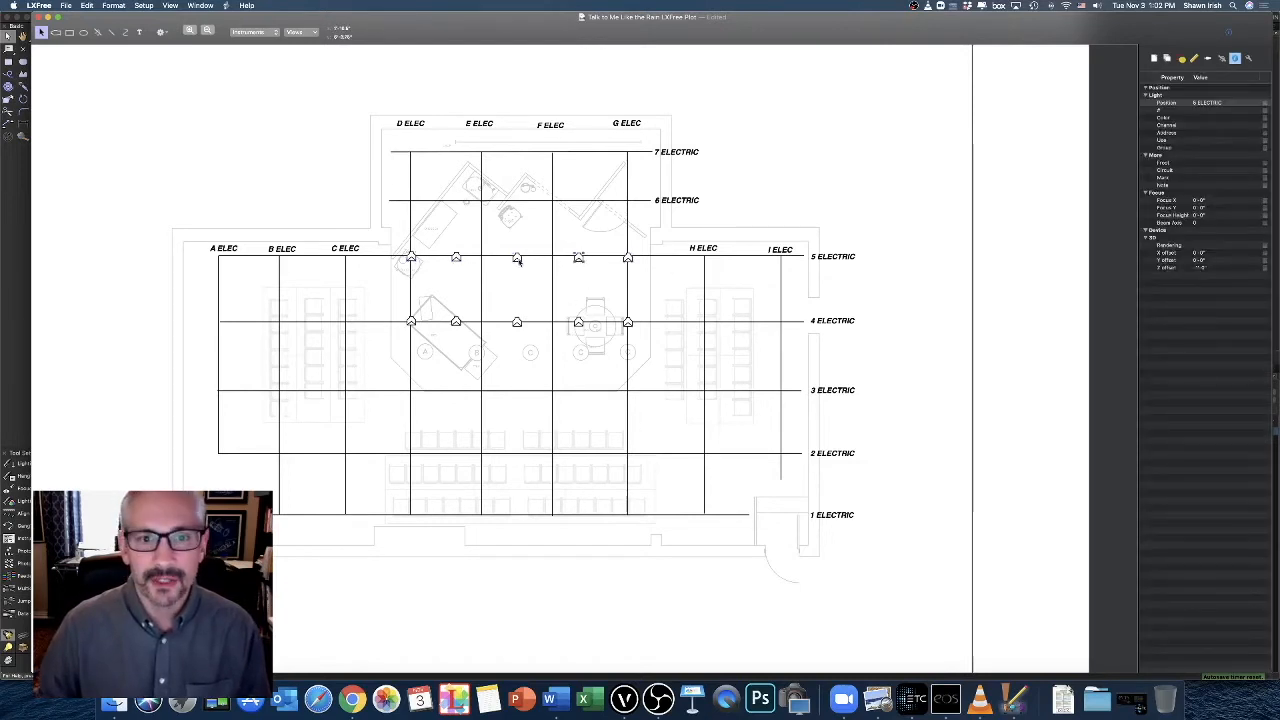
click(628, 259)
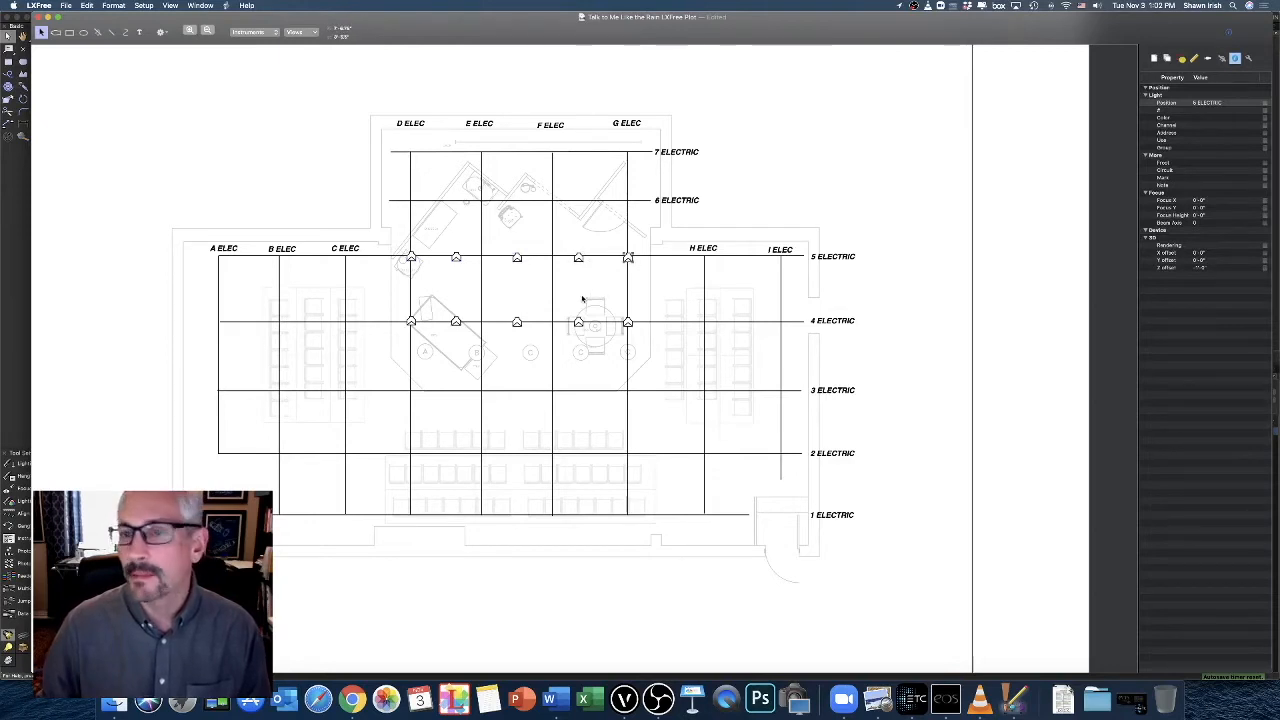
Paste another row of five instruments and place it on 6 Electric, aligned with the rows on 5 and 4 Electric
key(super+v)
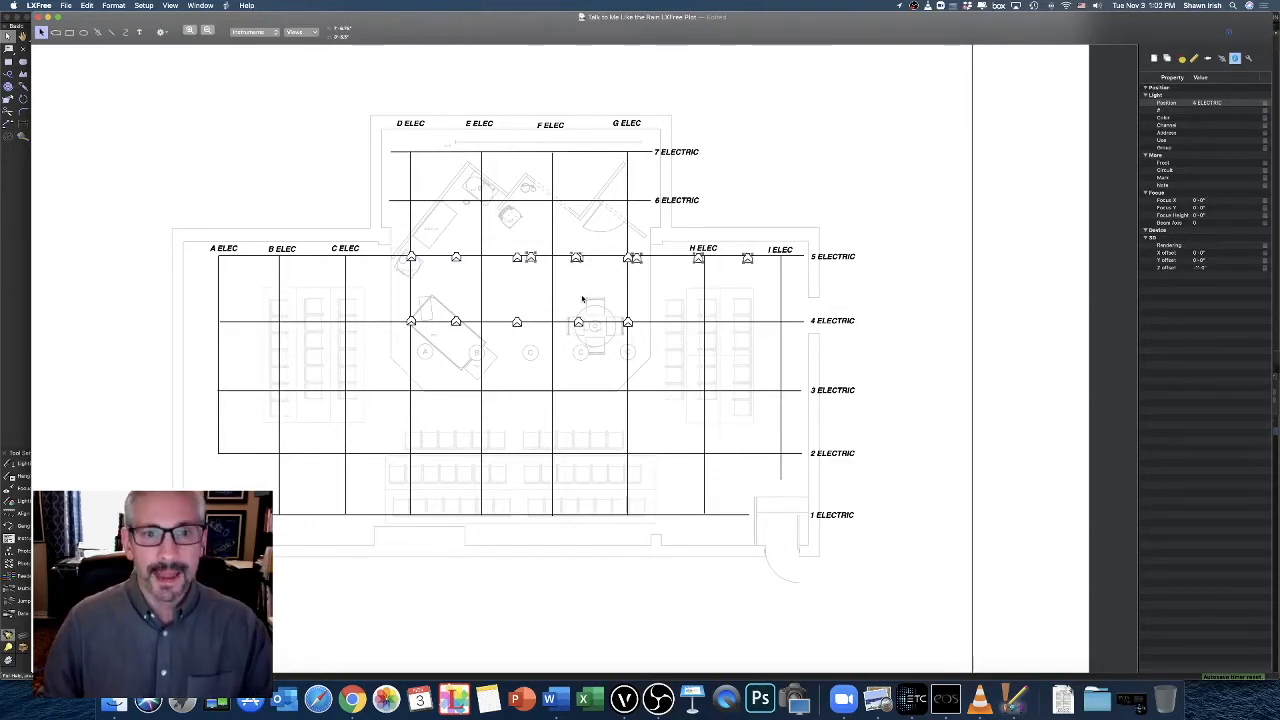
drag(531, 258, 525, 190)
drag(418, 201, 411, 200)
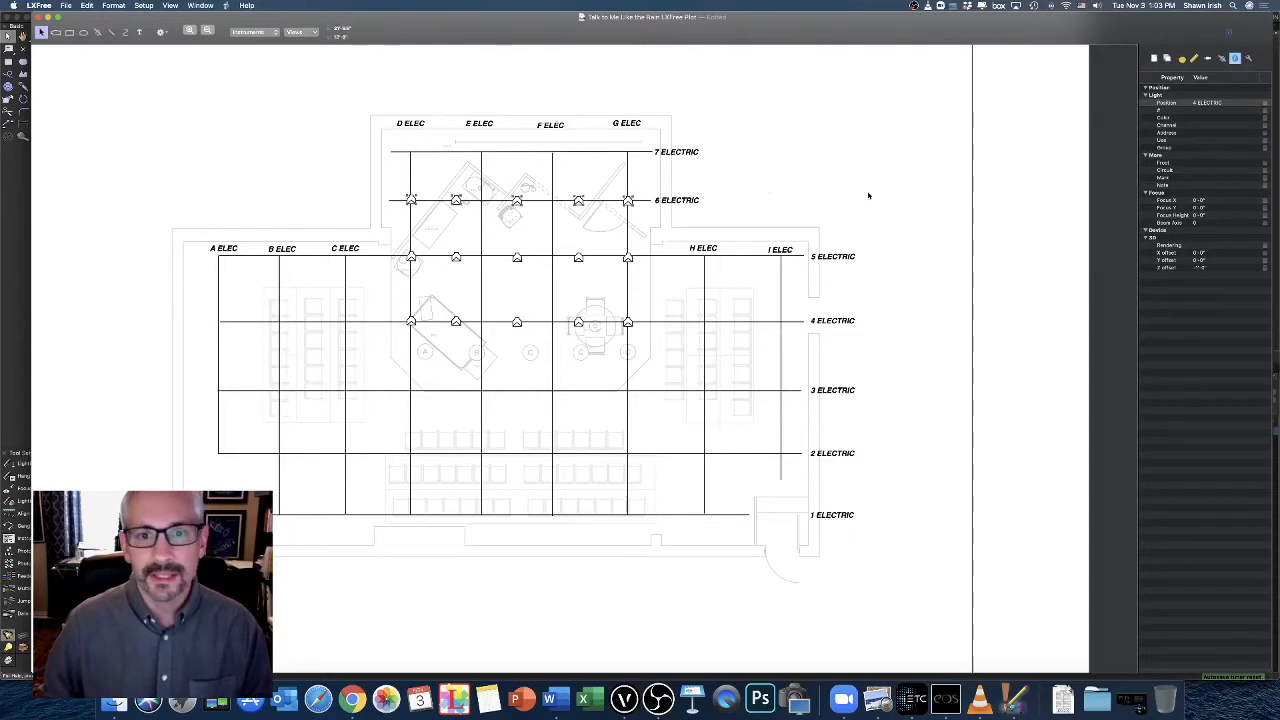
Set the Position of the five instruments on 6 Electric to 6 ELECTRIC
double_click(1200, 103)
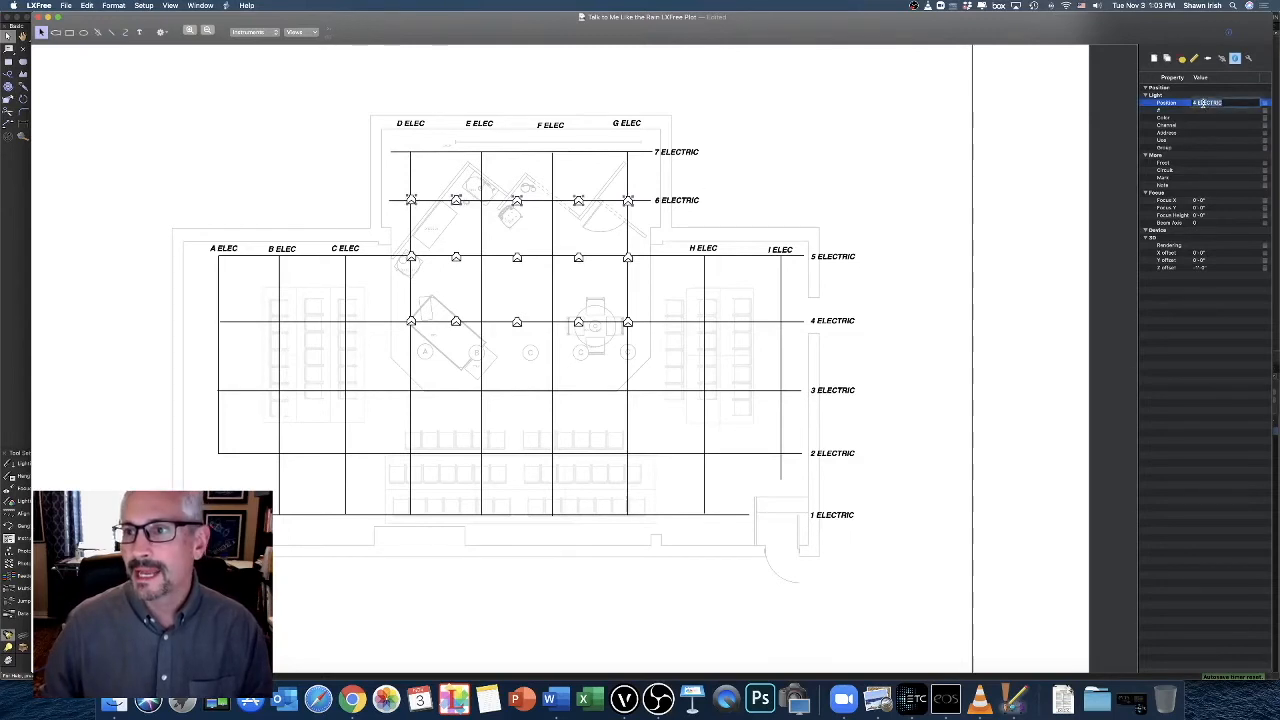
click(1195, 103)
key(BackSpace)
text(6)
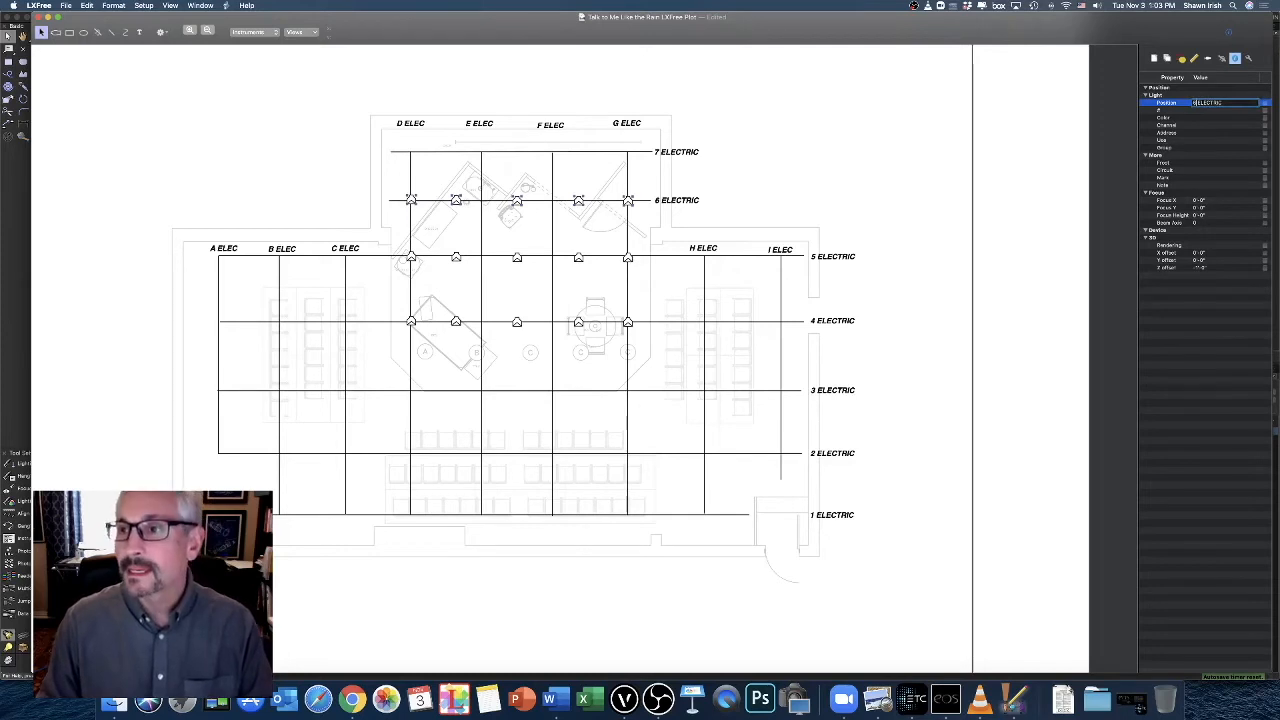
key(Return)
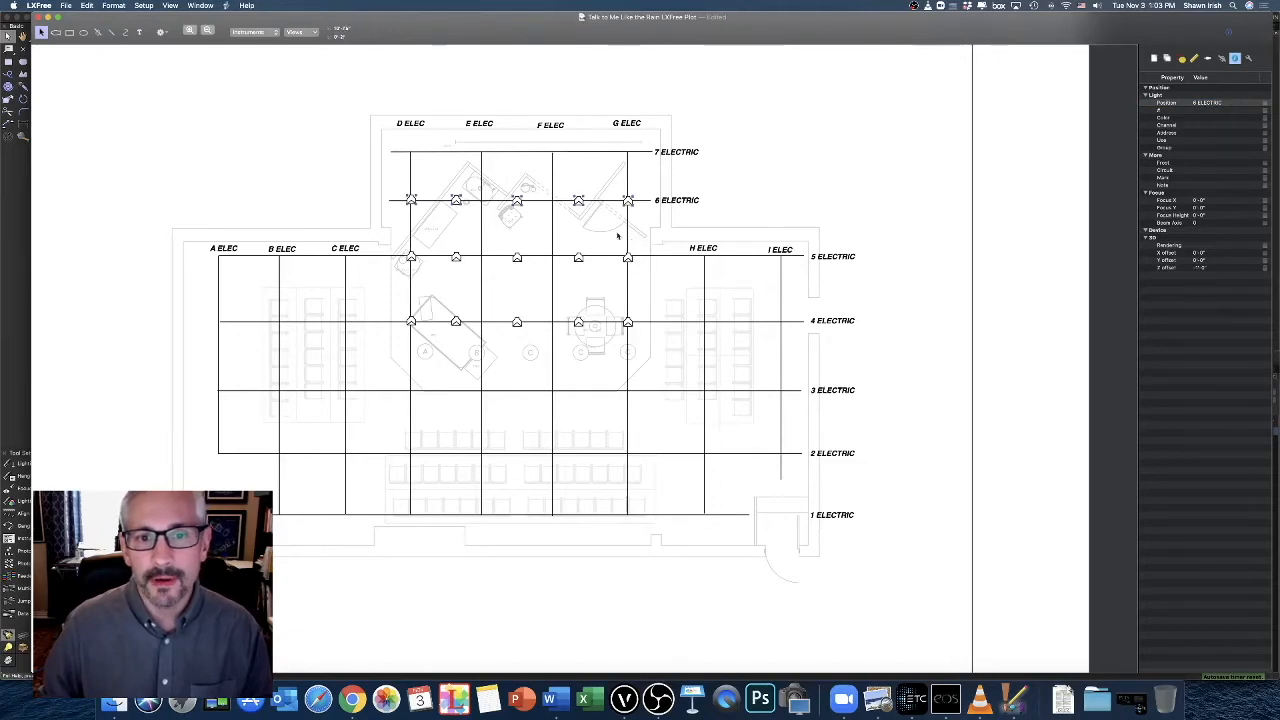
scroll(590, 220, up, 3)
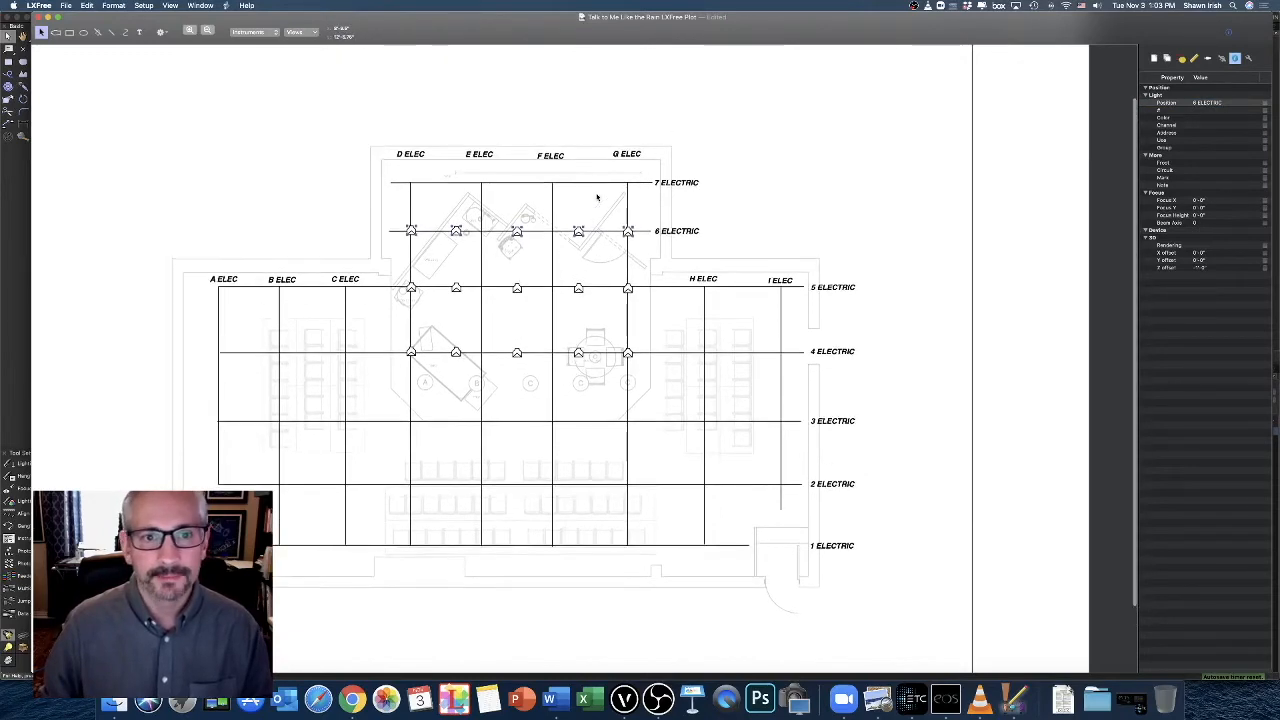
key(super+plus)
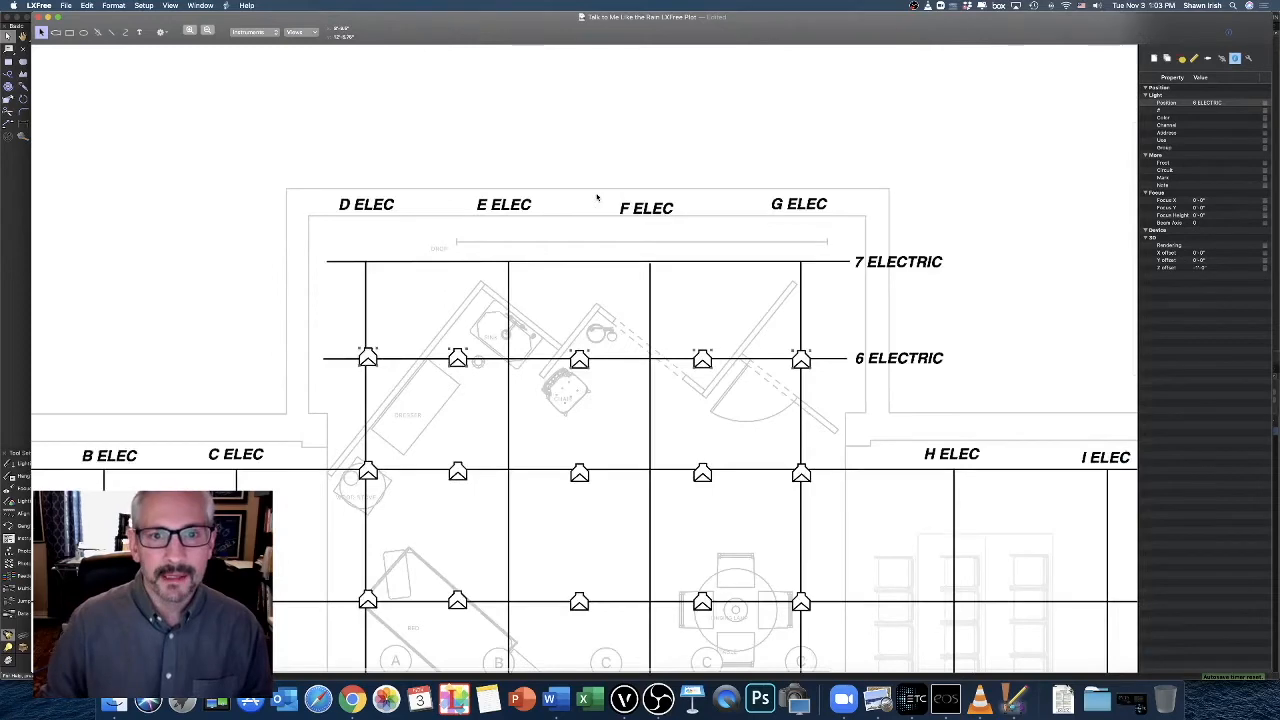
scroll(607, 265, down, 5)
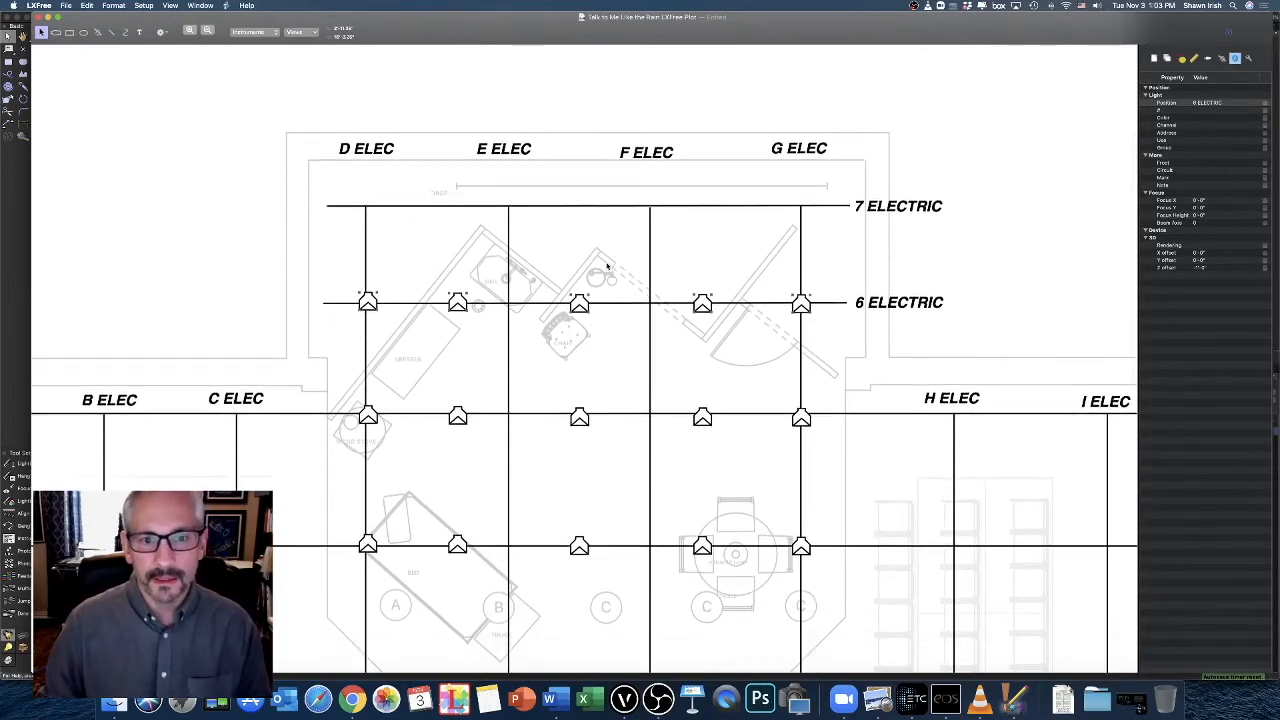
scroll(607, 265, down, 2)
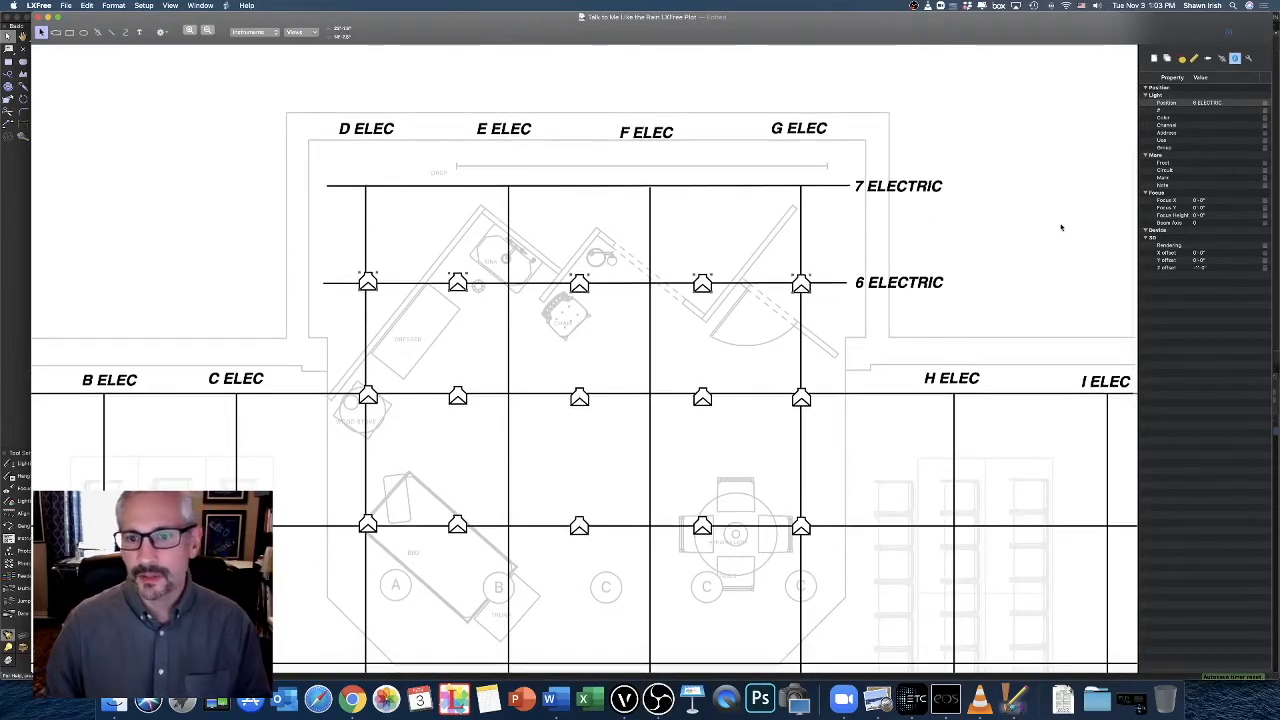
click(954, 333)
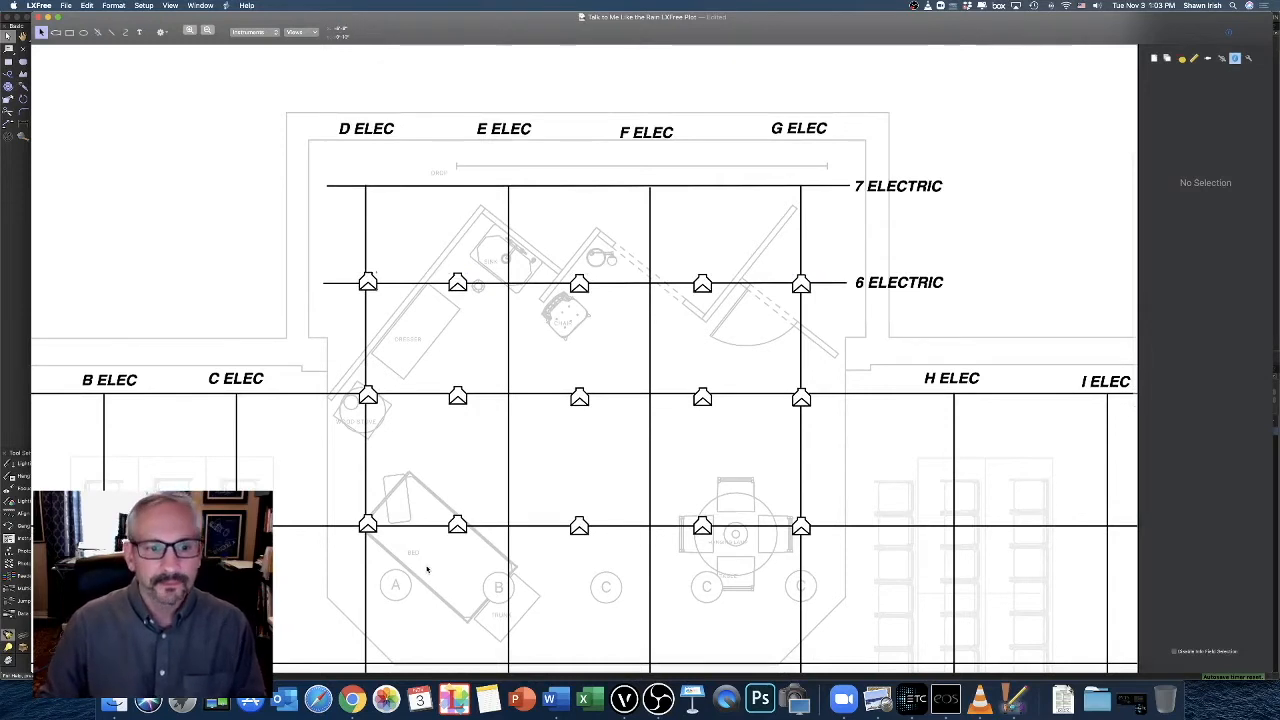
scroll(460, 536, up, 1)
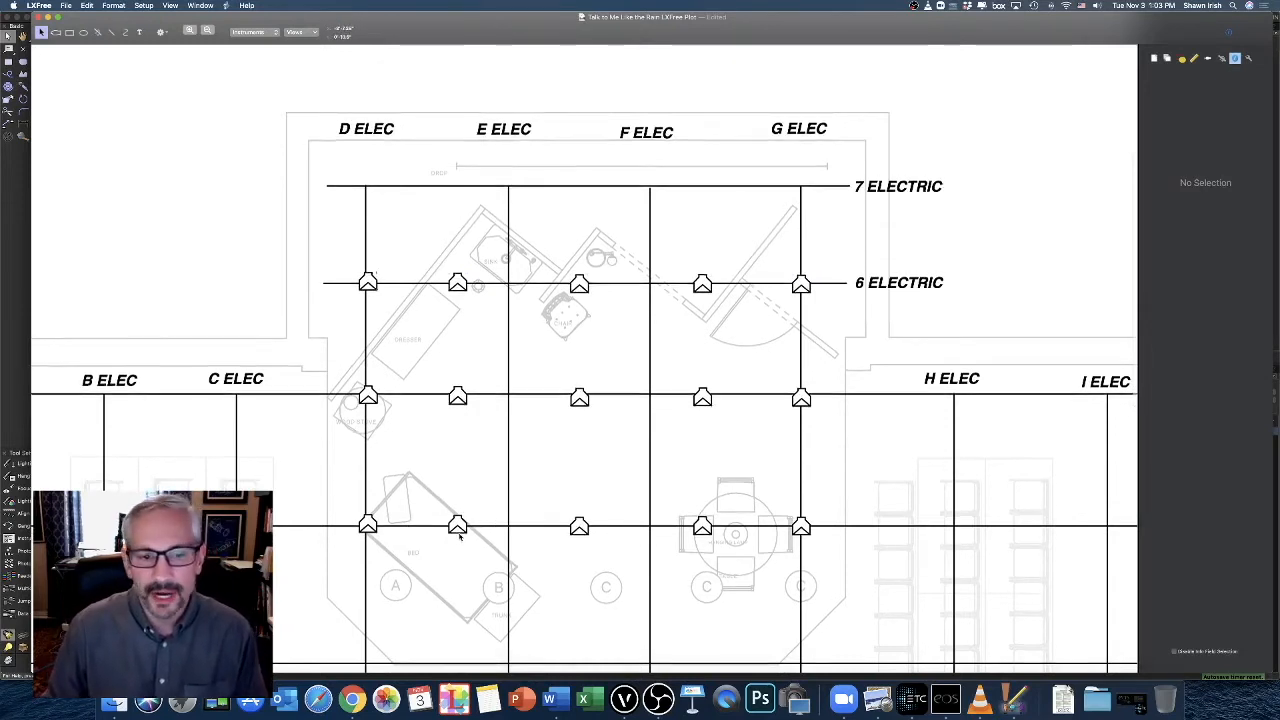
scroll(460, 536, down, 4)
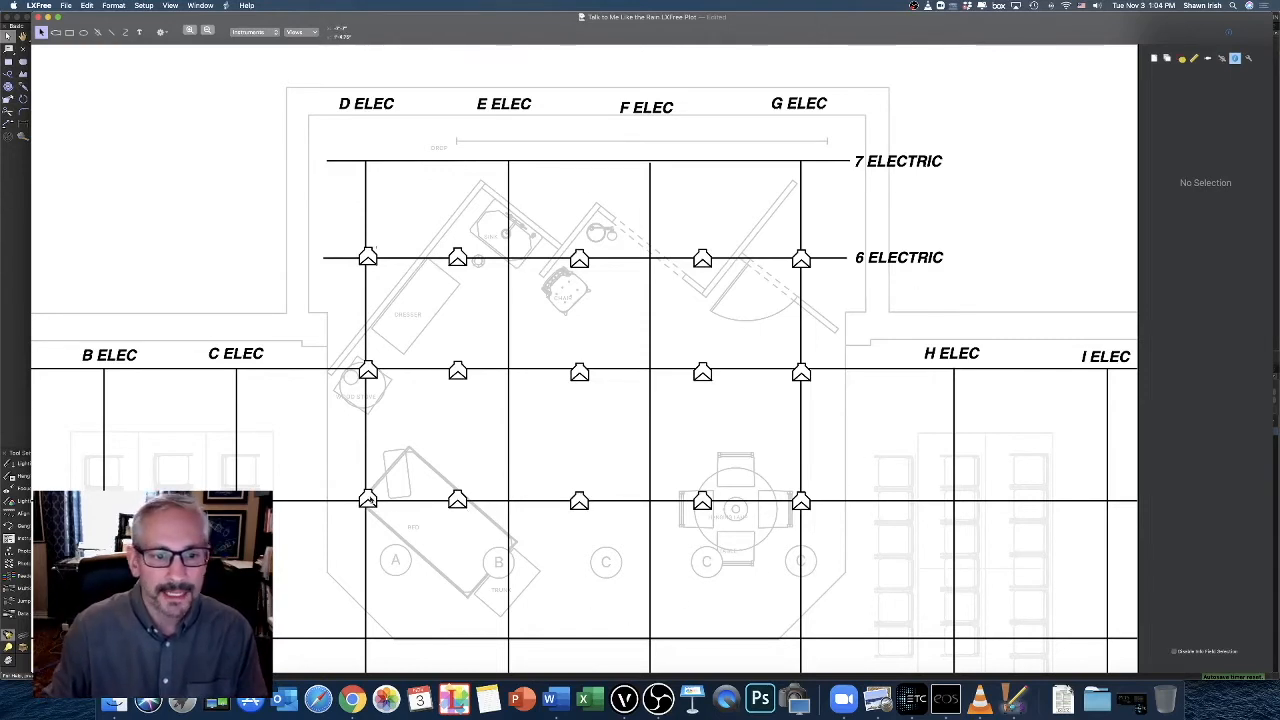
click(367, 497)
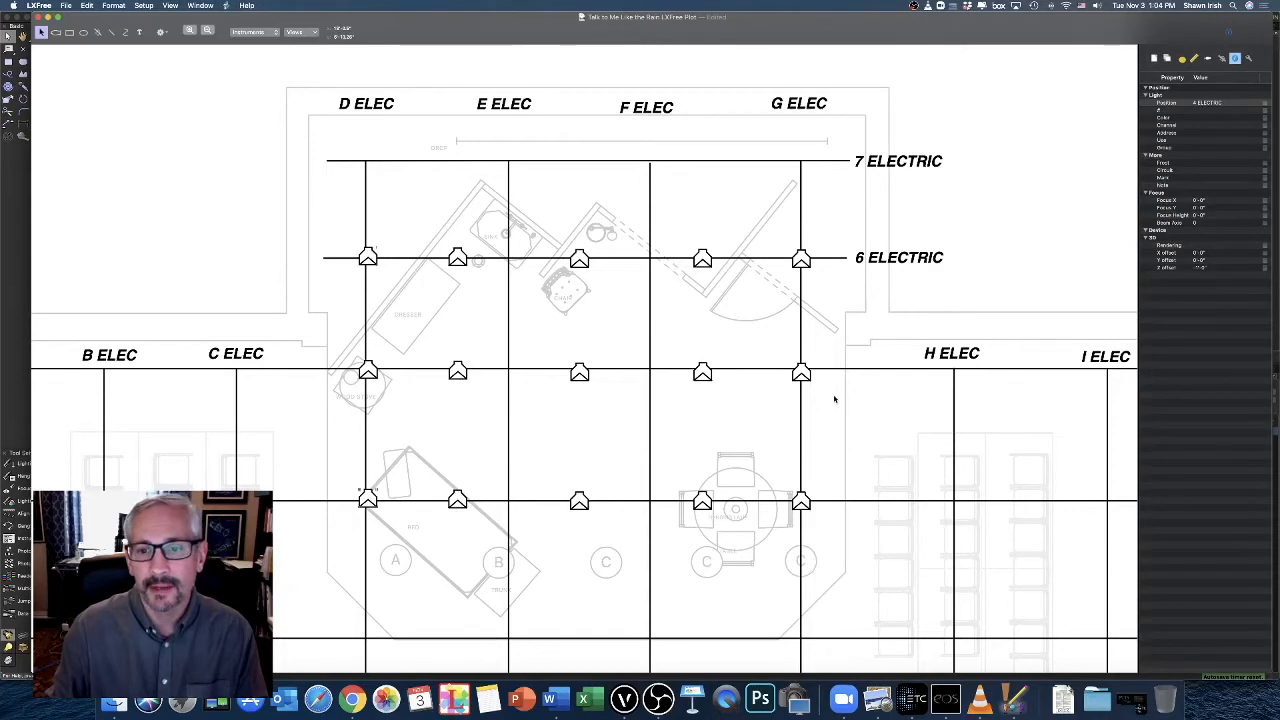
Set the Color of all fifteen instruments on 4, 5 and 6 Electric to R302 and display it on the plot
drag(826, 218, 343, 527)
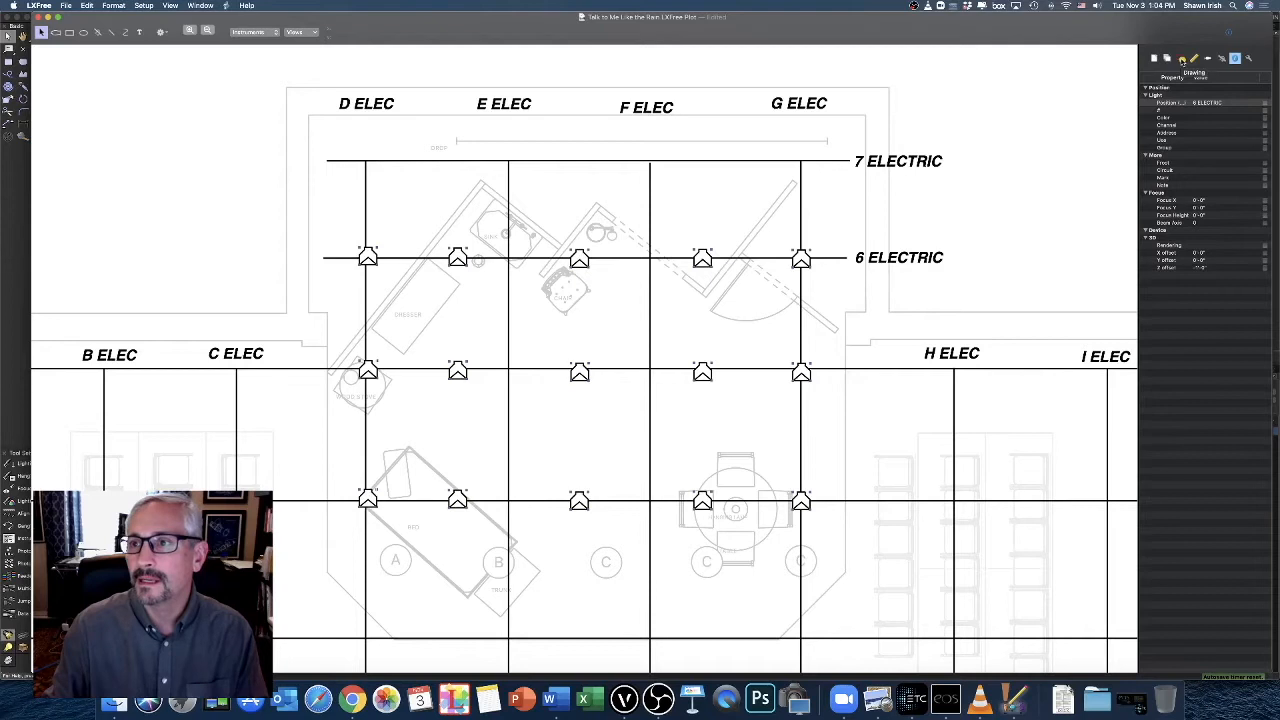
click(1182, 60)
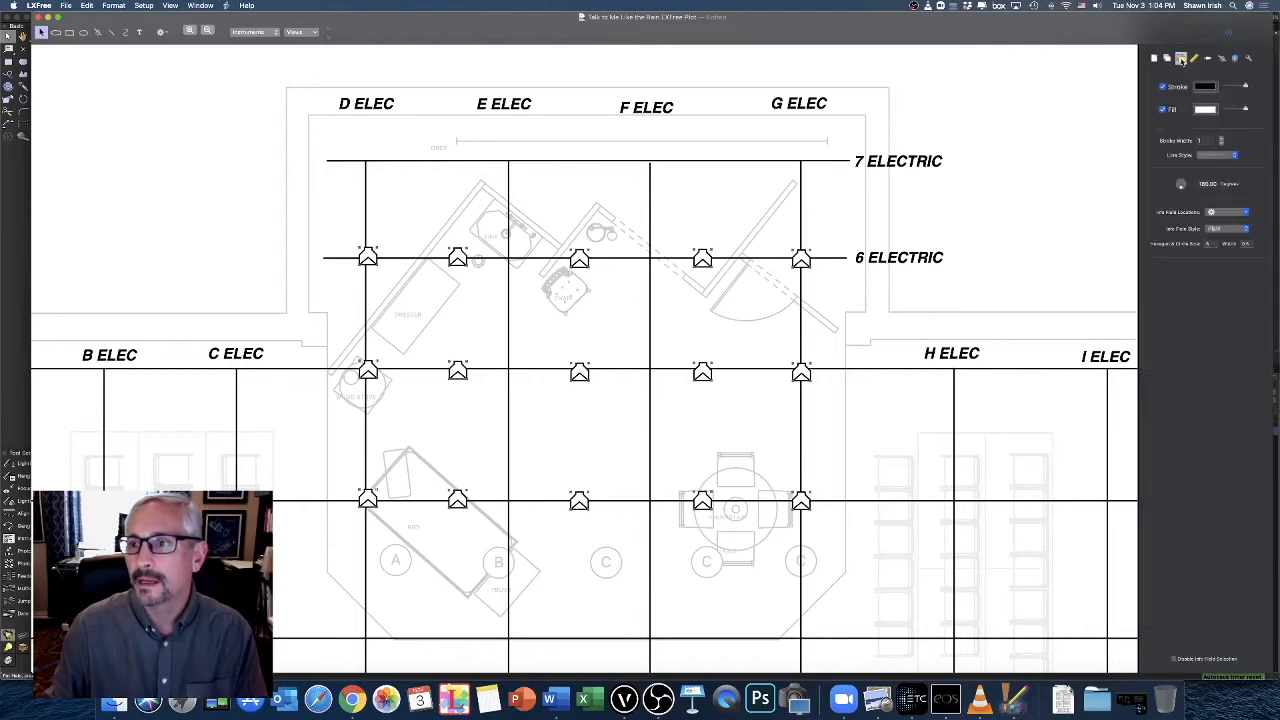
click(1235, 60)
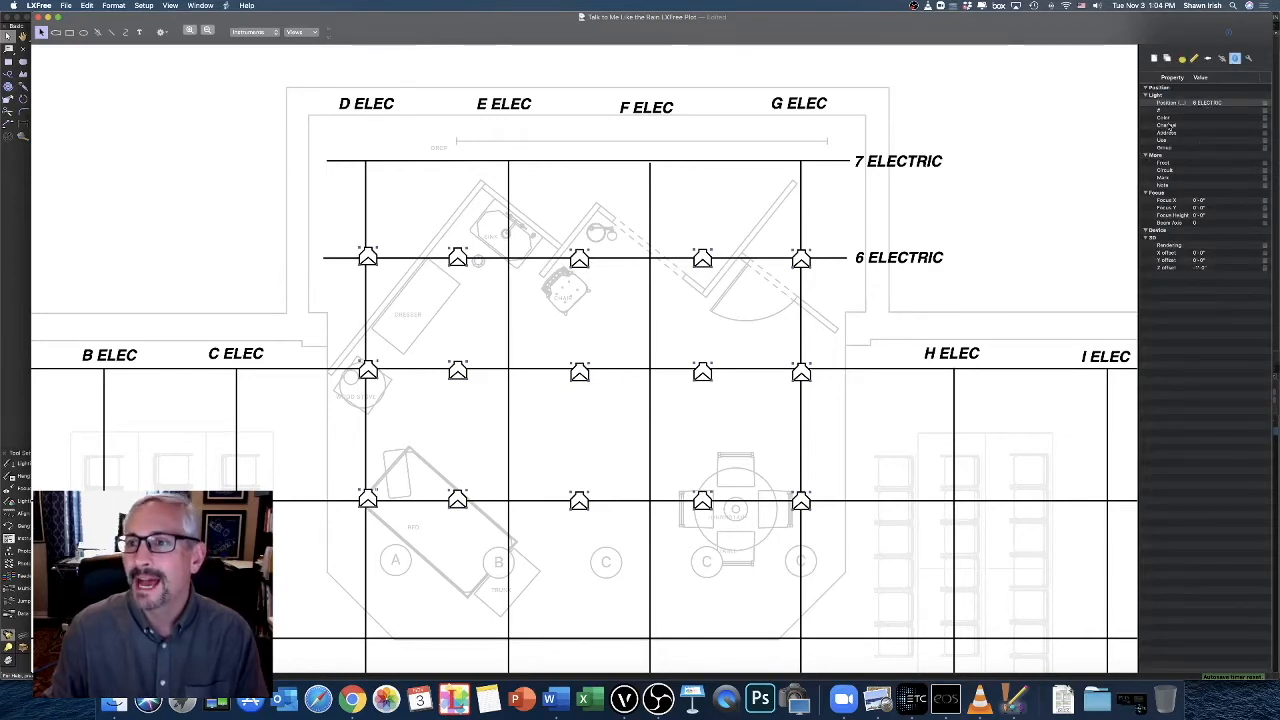
click(1209, 119)
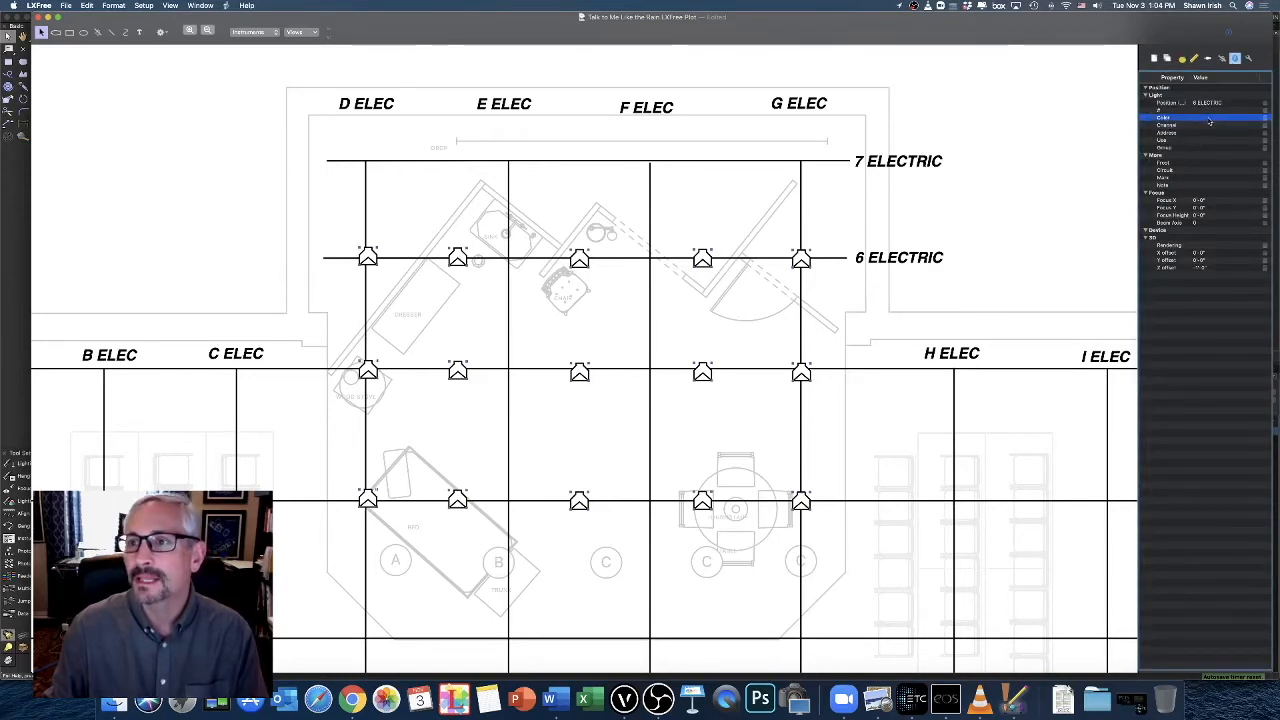
click(1209, 119)
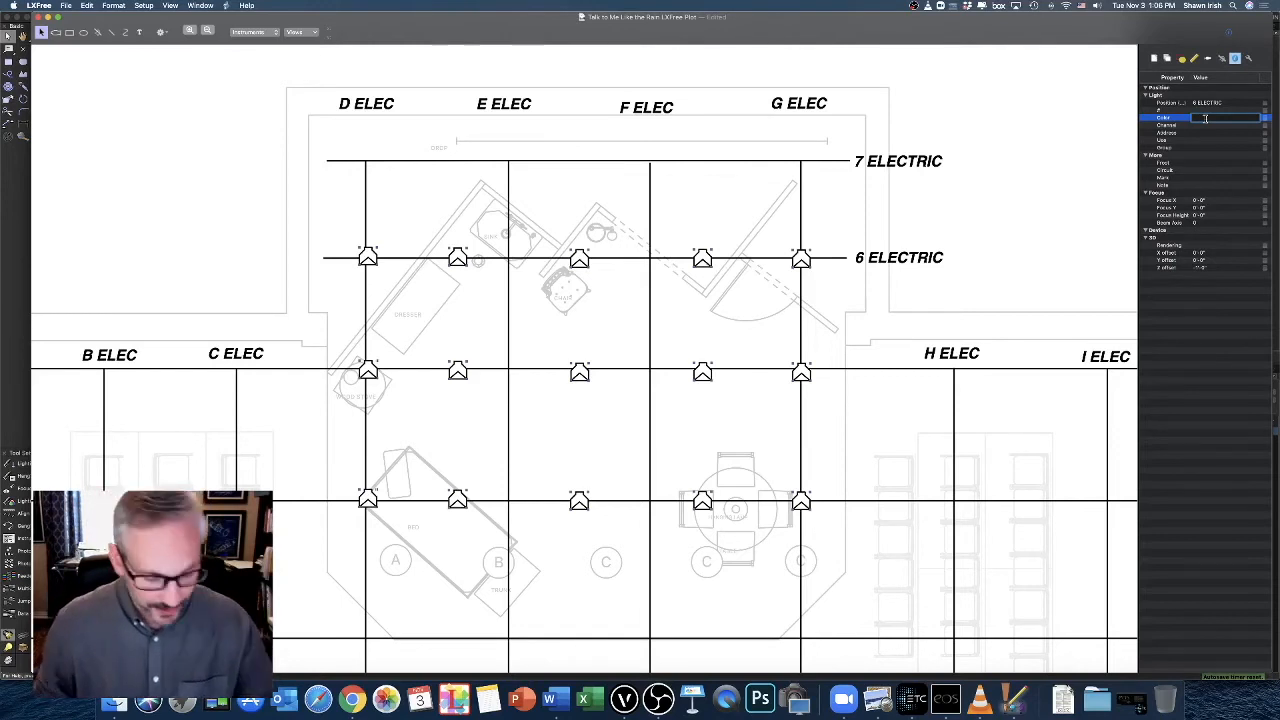
text(R)
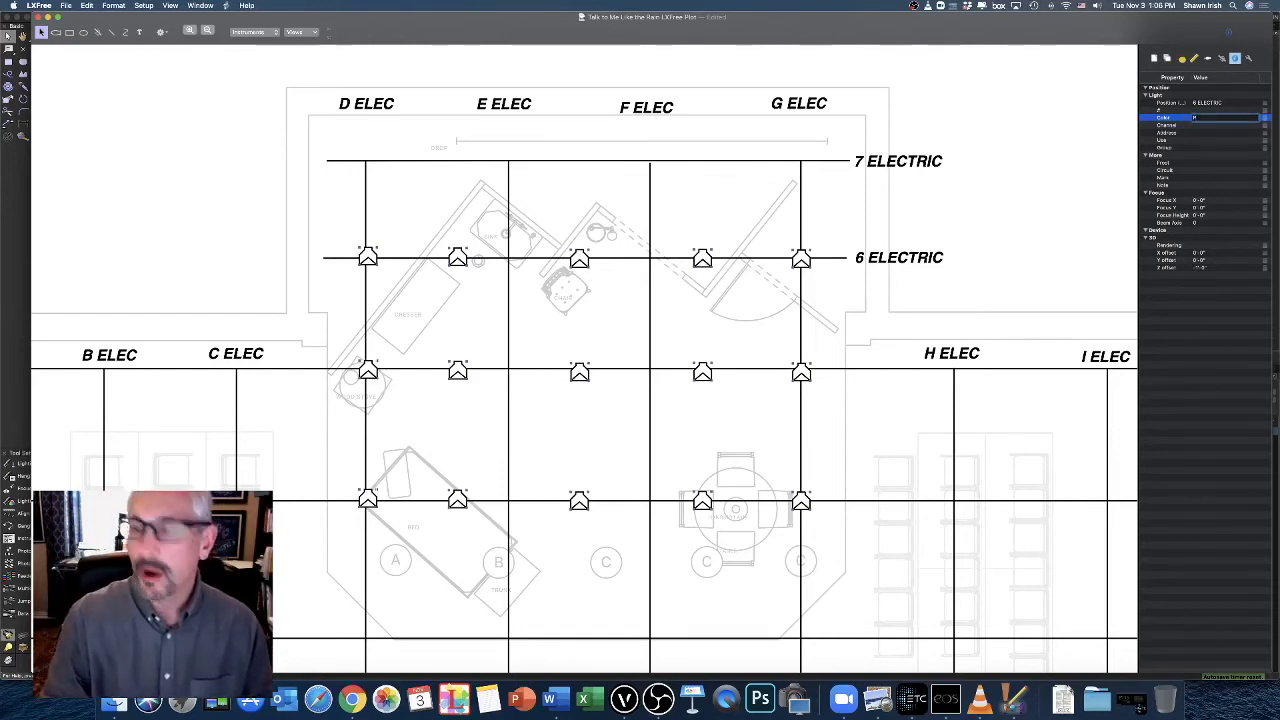
text(302)
key(Return)
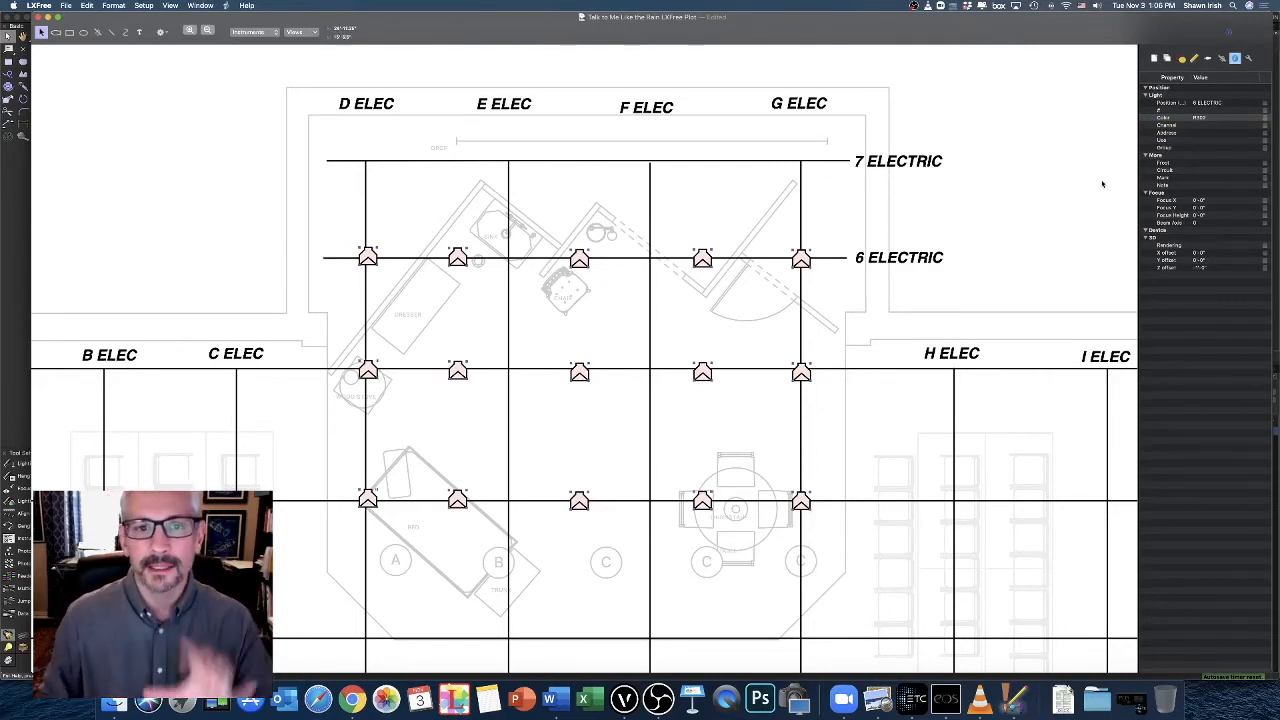
click(1265, 118)
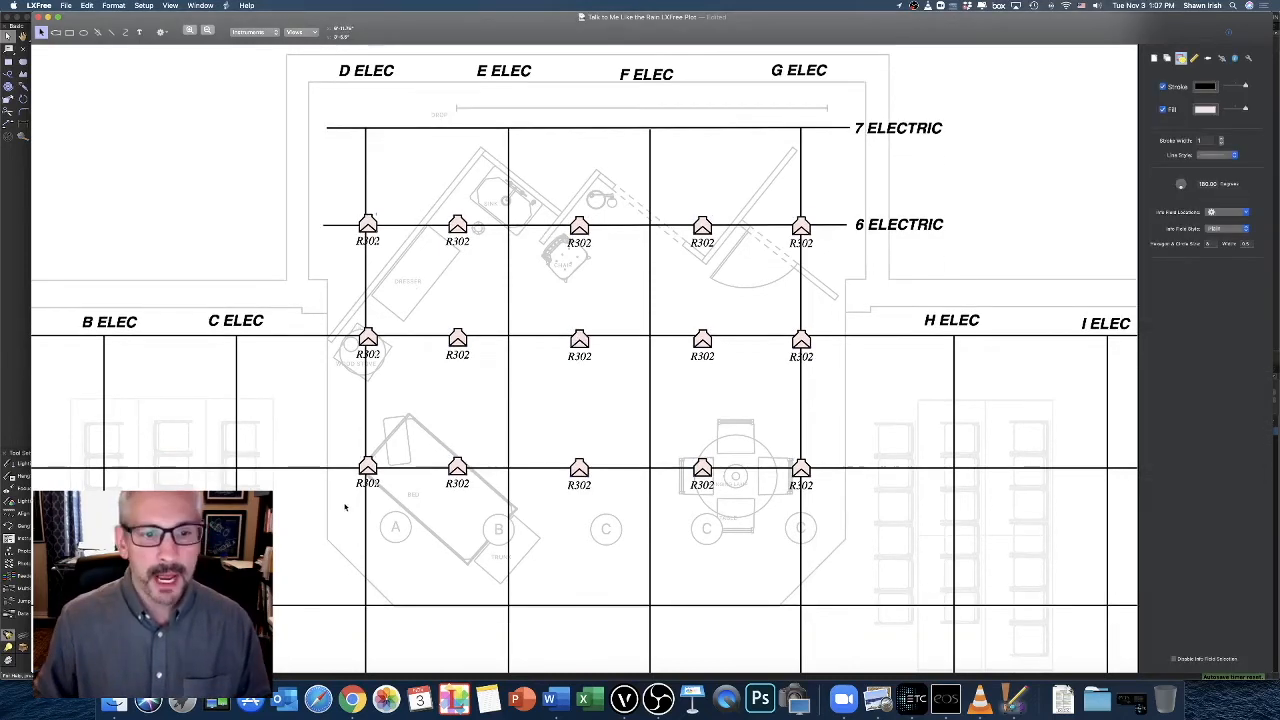
Assign Channel 31 to the leftmost instrument on 4 Electric and display the channel number on the plot
click(346, 508)
click(368, 465)
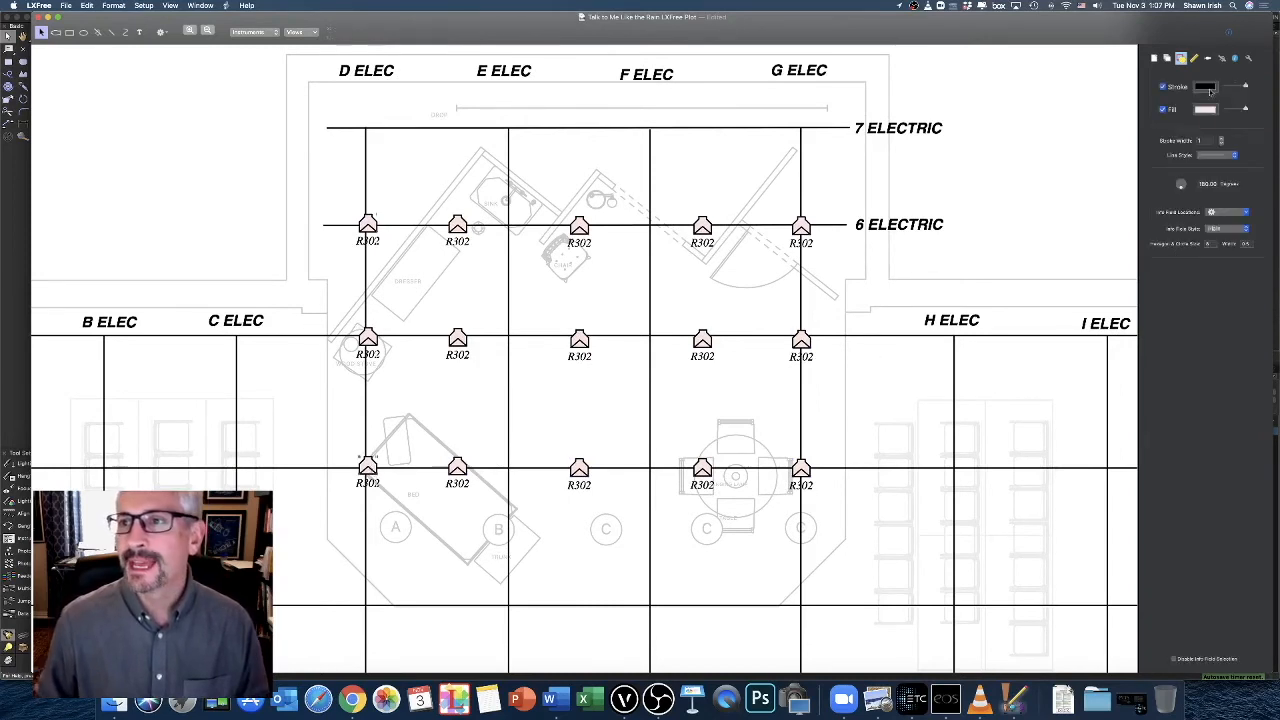
click(1234, 59)
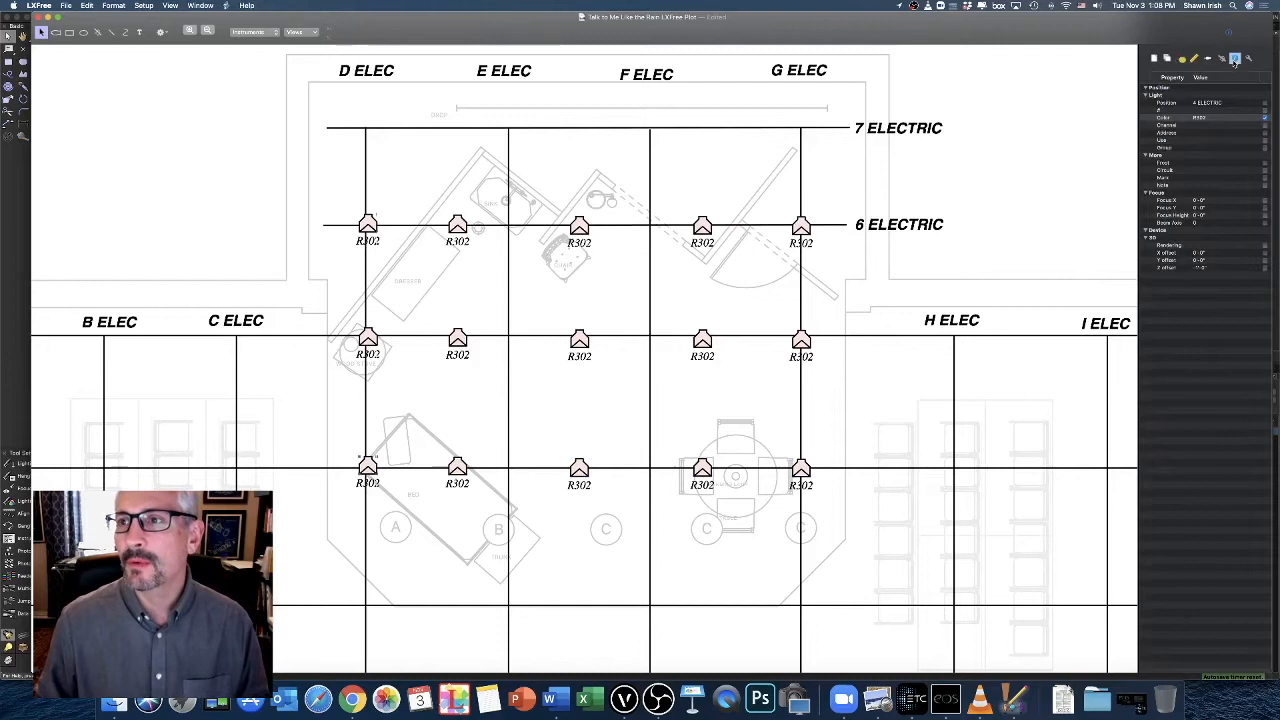
click(1198, 126)
click(1198, 126)
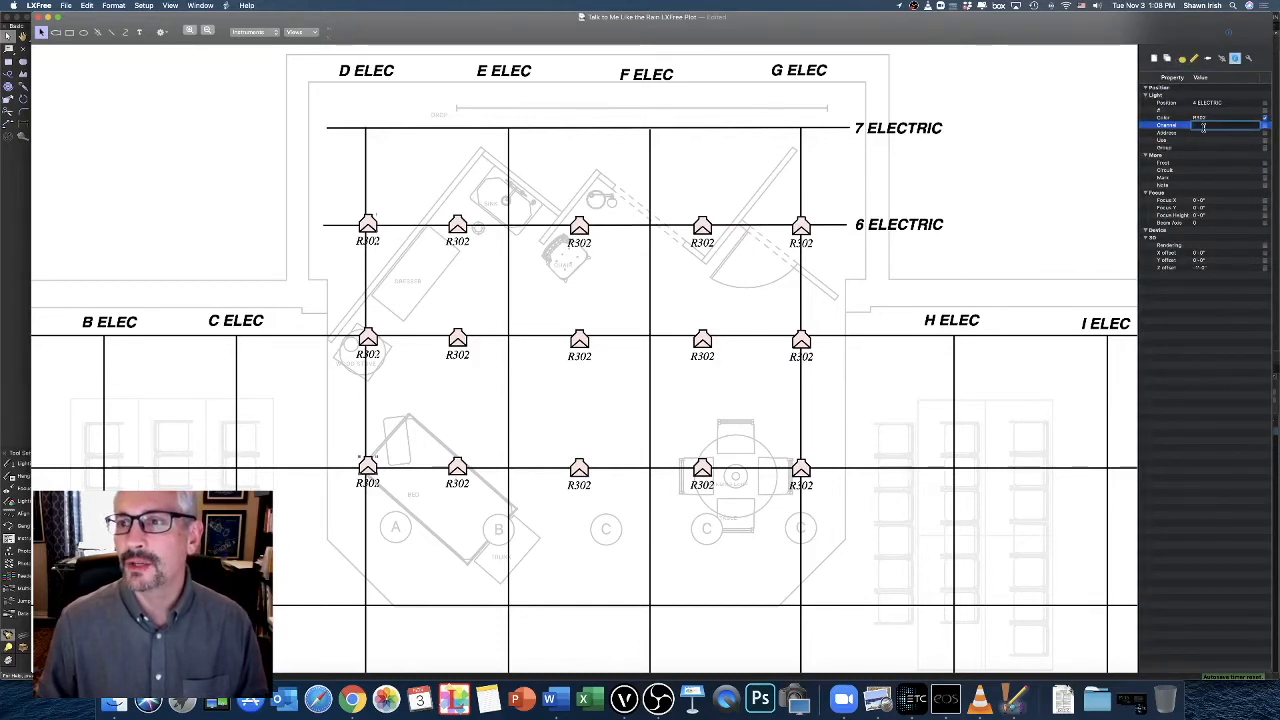
click(1266, 127)
click(1267, 129)
click(1198, 126)
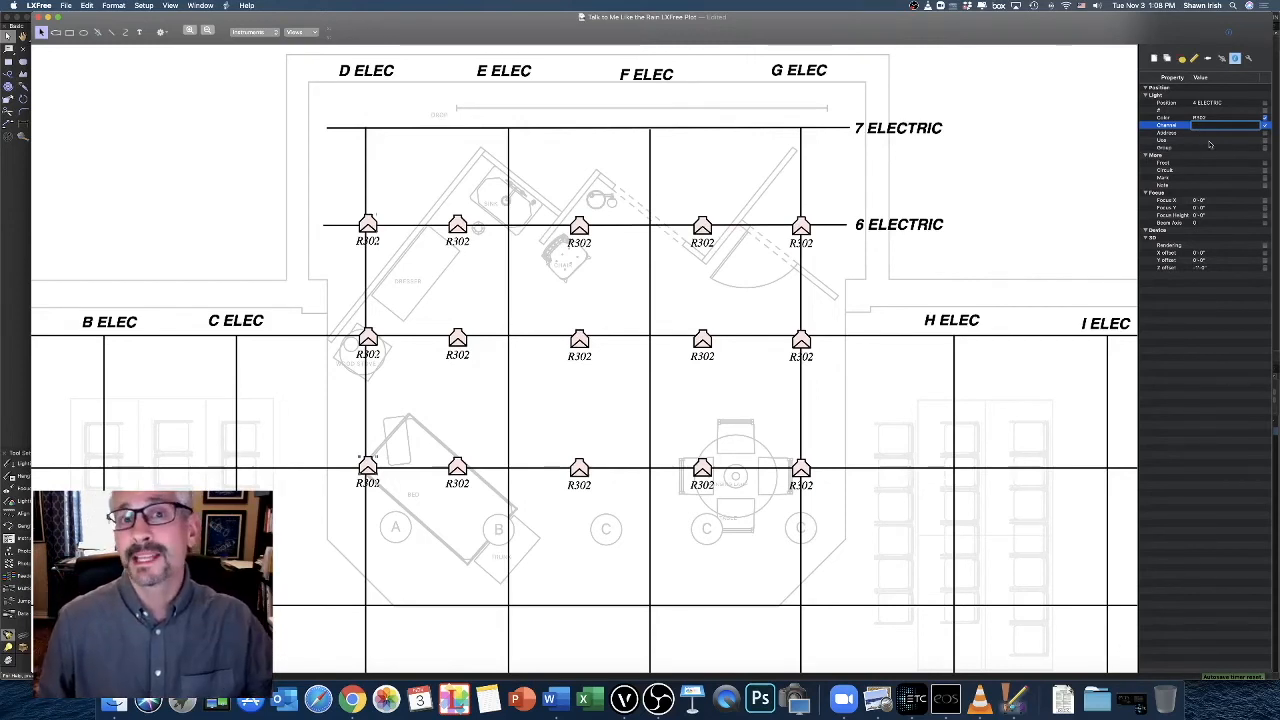
text(31)
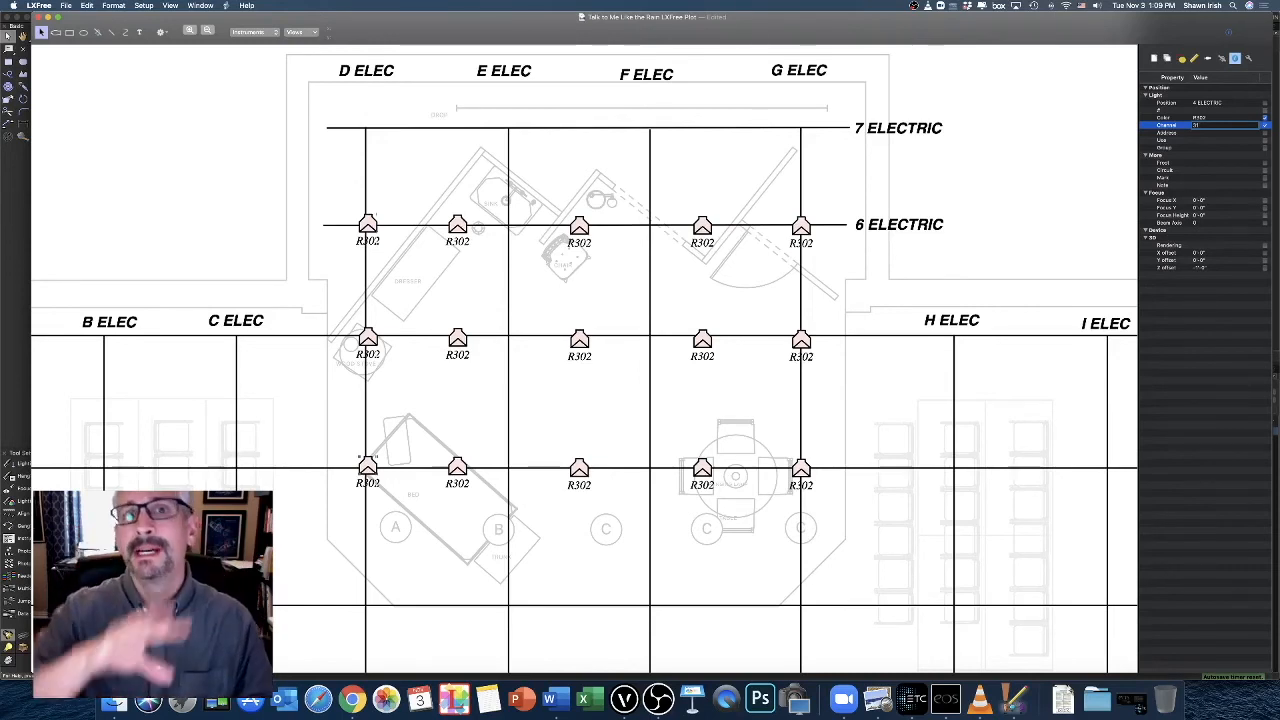
key(Return)
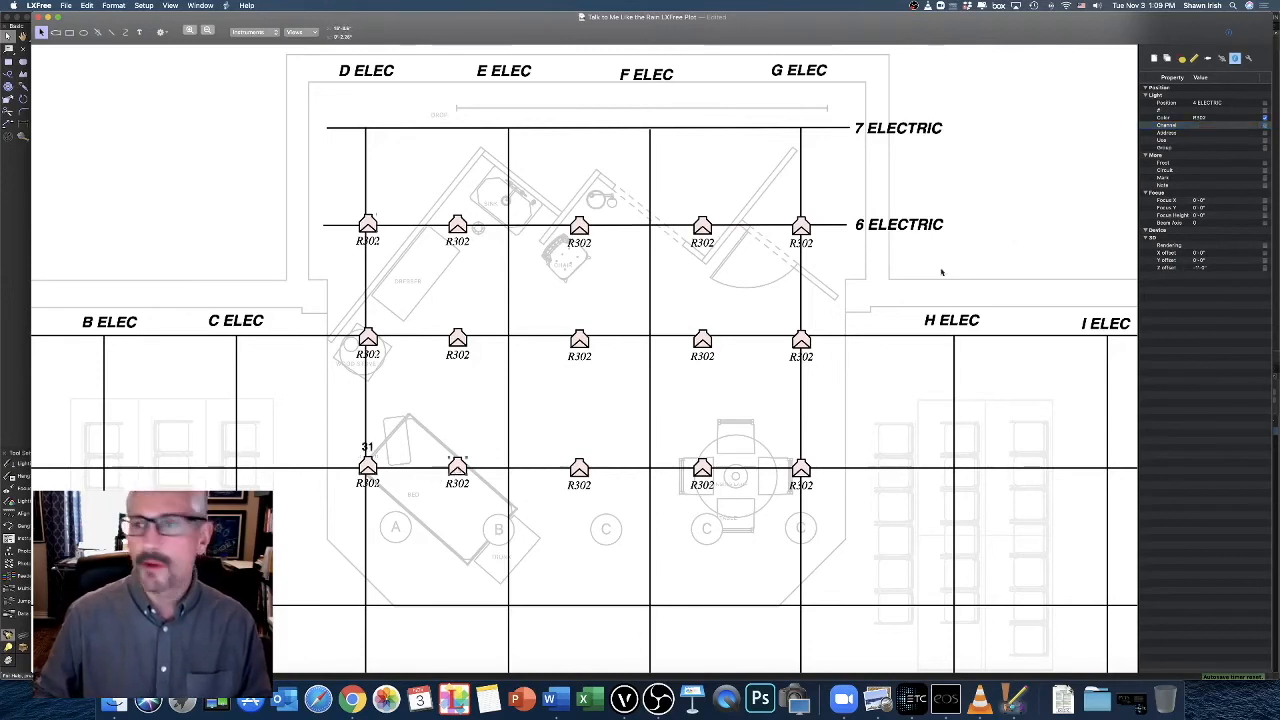
Assign Channels 32 and 33 to the second and third instruments on 4 Electric, displaying both numbers on the plot
double_click(1196, 126)
text(32)
key(Return)
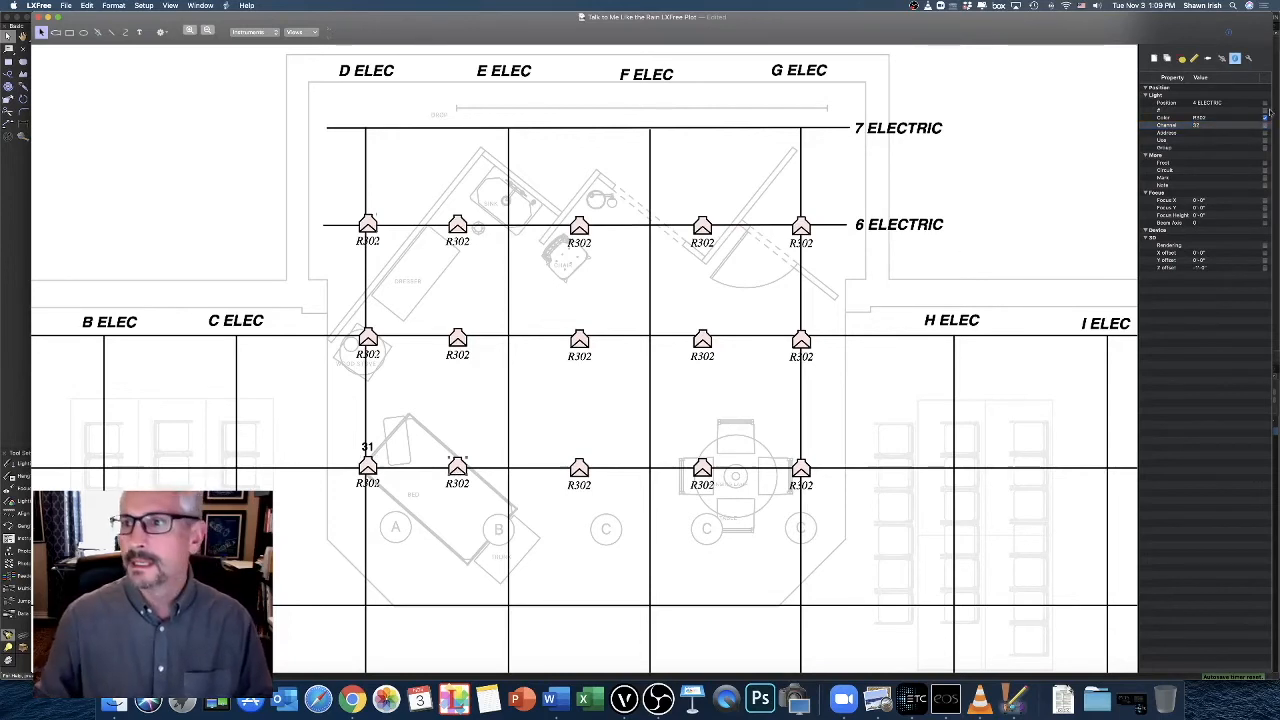
click(579, 470)
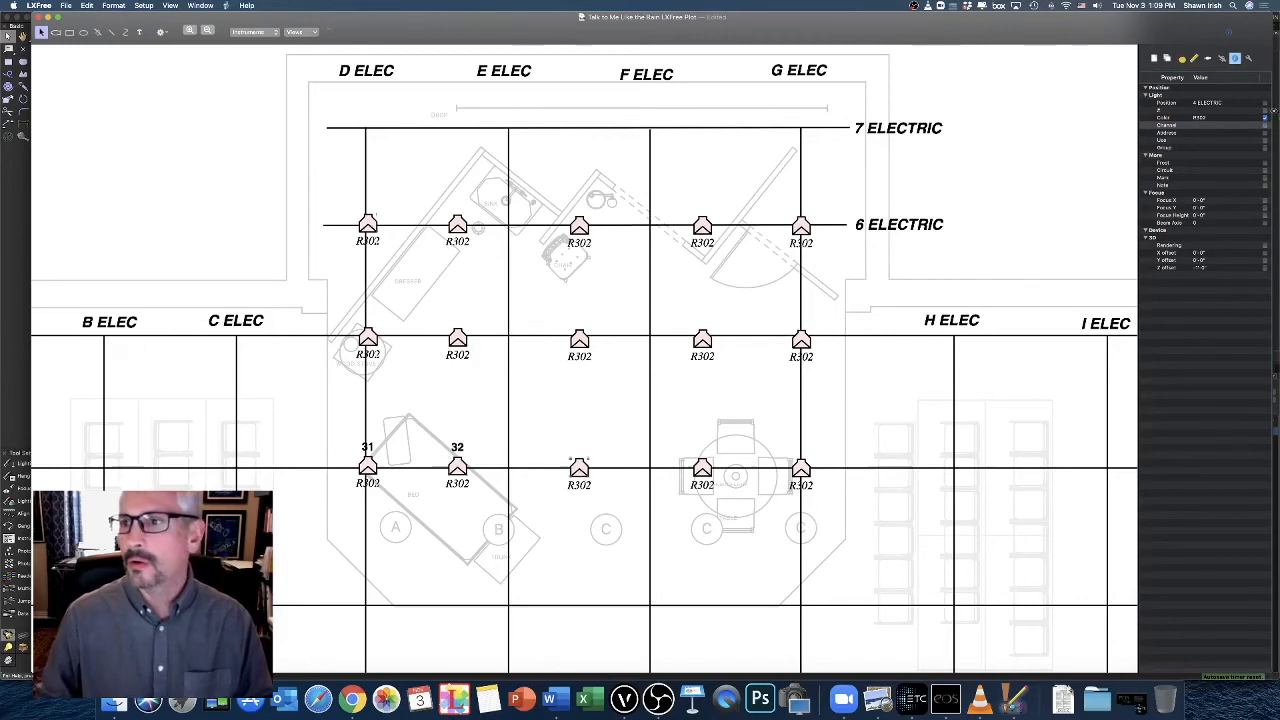
click(1211, 125)
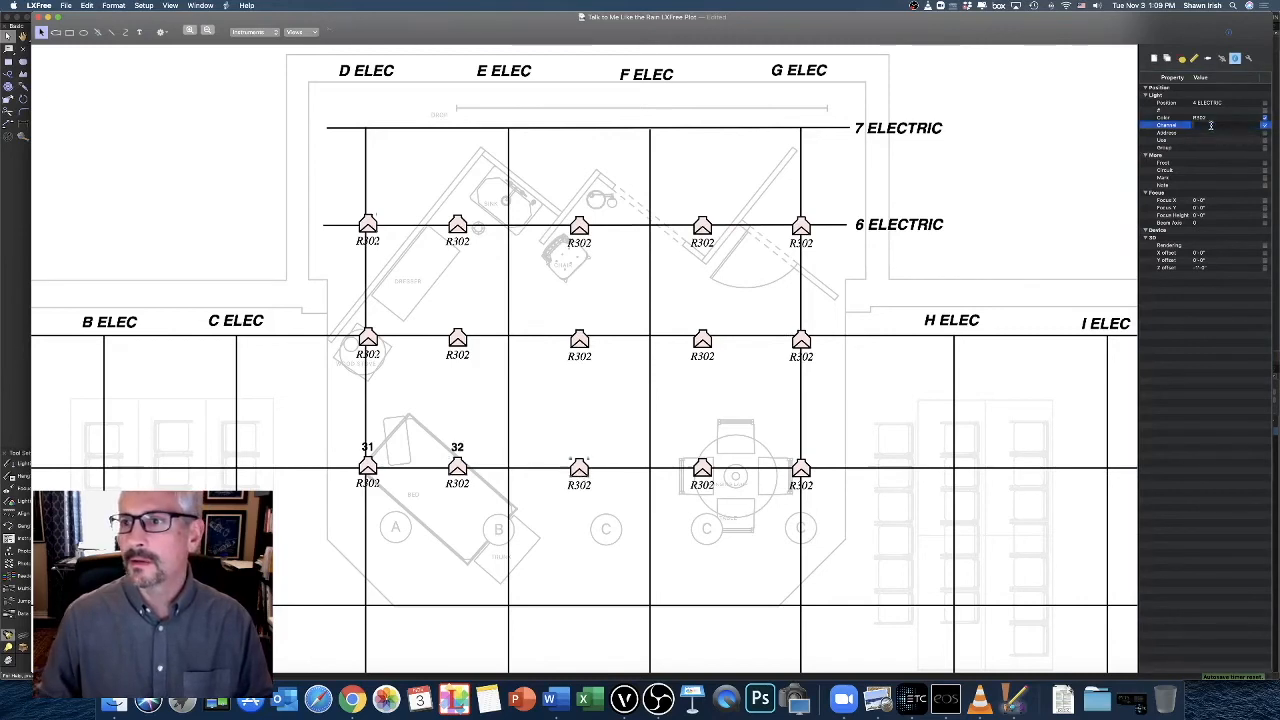
text(33)
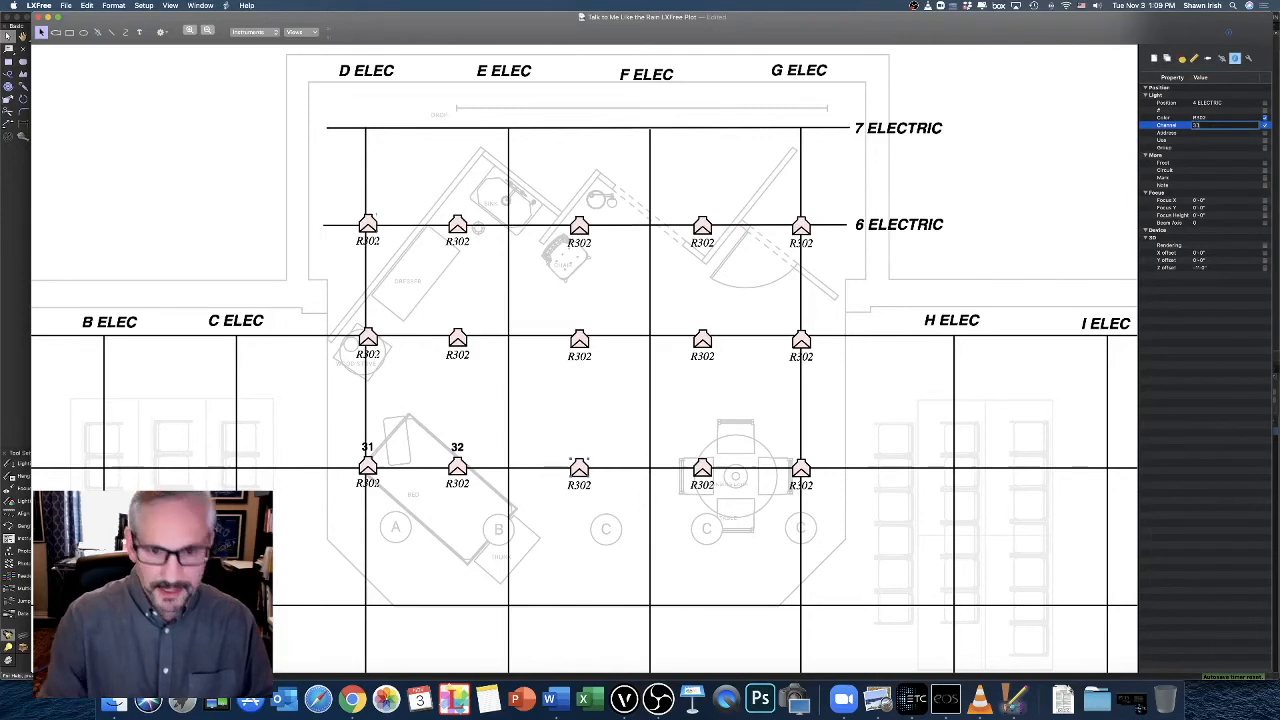
key(Return)
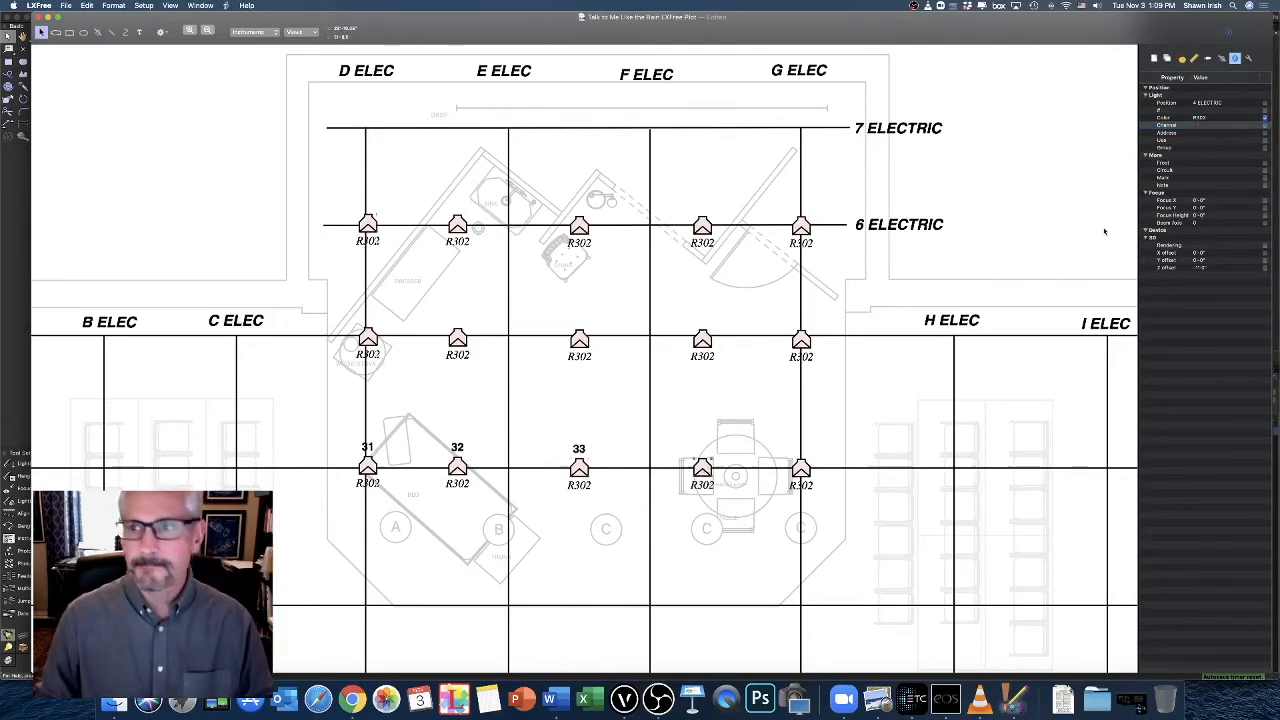
Assign Channels 34 and 35 to the fourth and fifth instruments on 4 Electric, displaying both numbers on the plot
click(1216, 128)
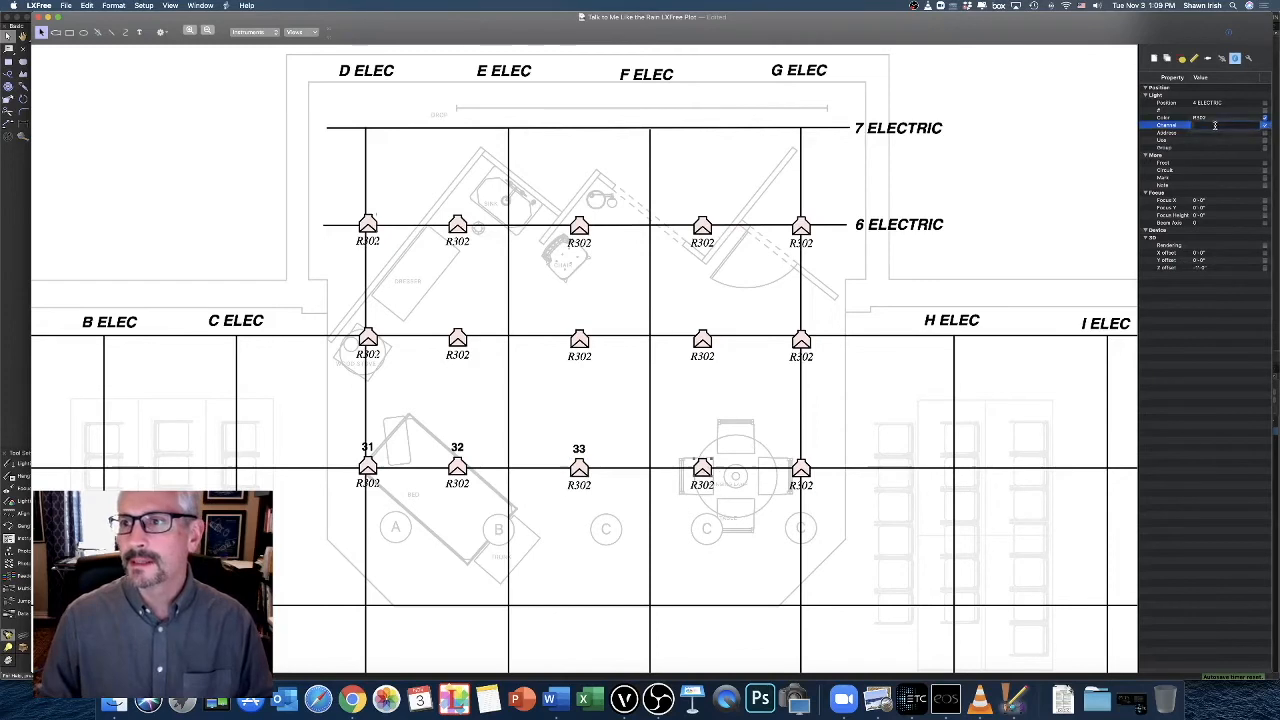
text(34)
key(Return)
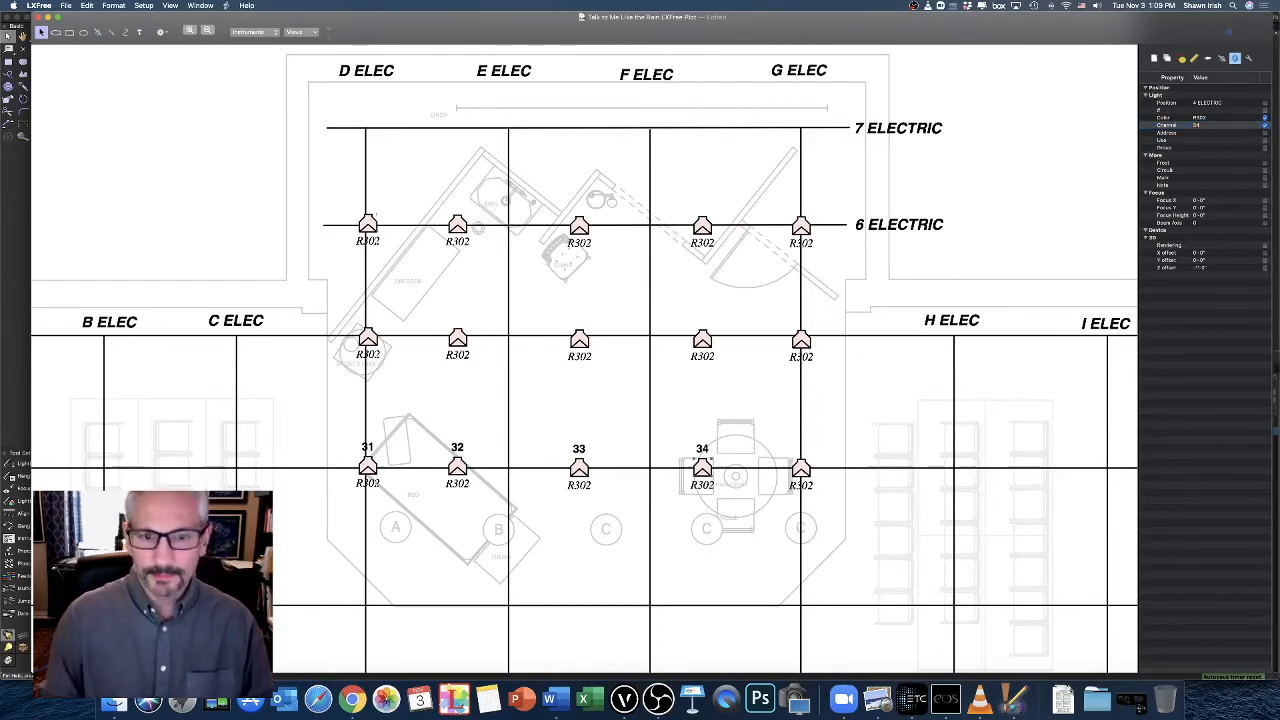
click(804, 468)
click(1210, 128)
click(1236, 127)
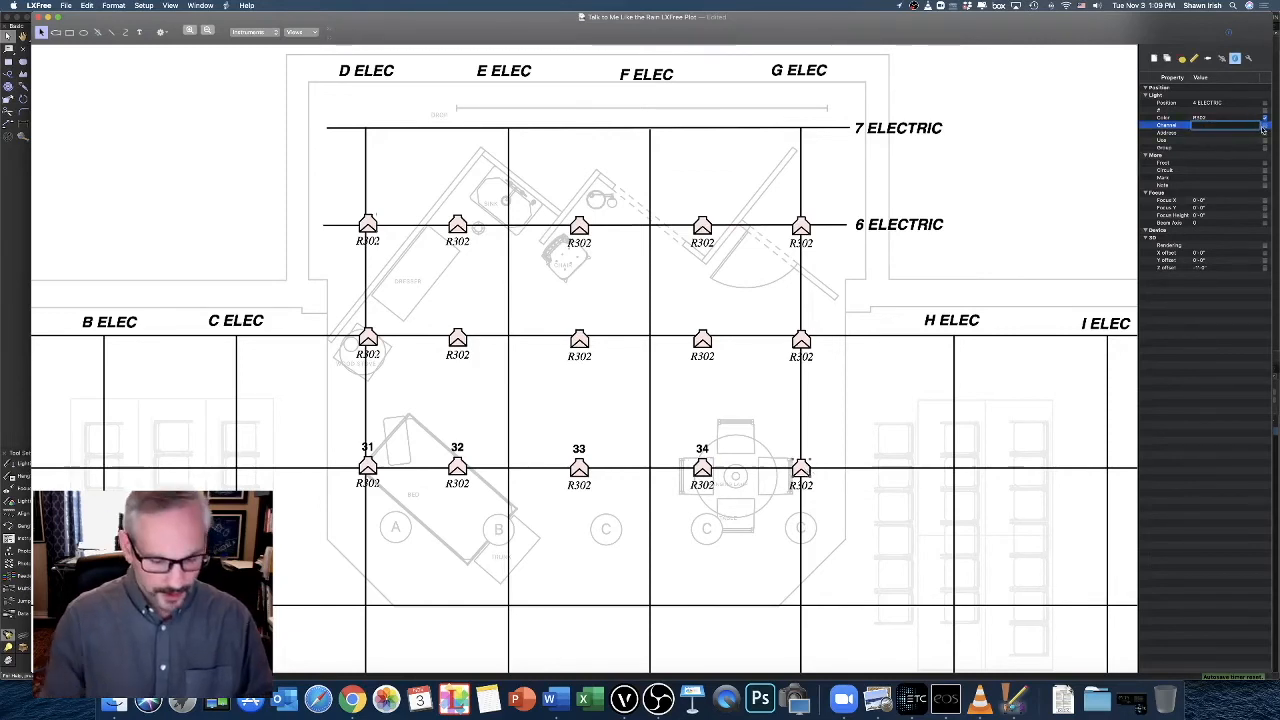
text(35)
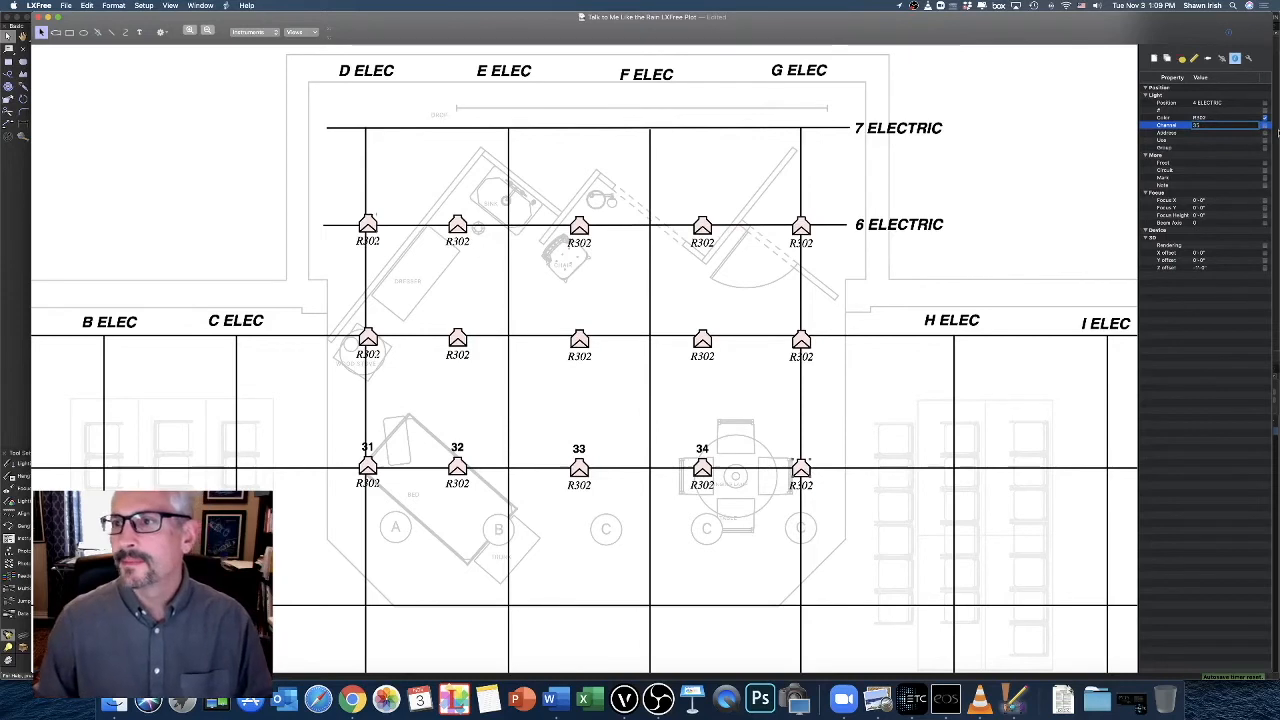
key(Return)
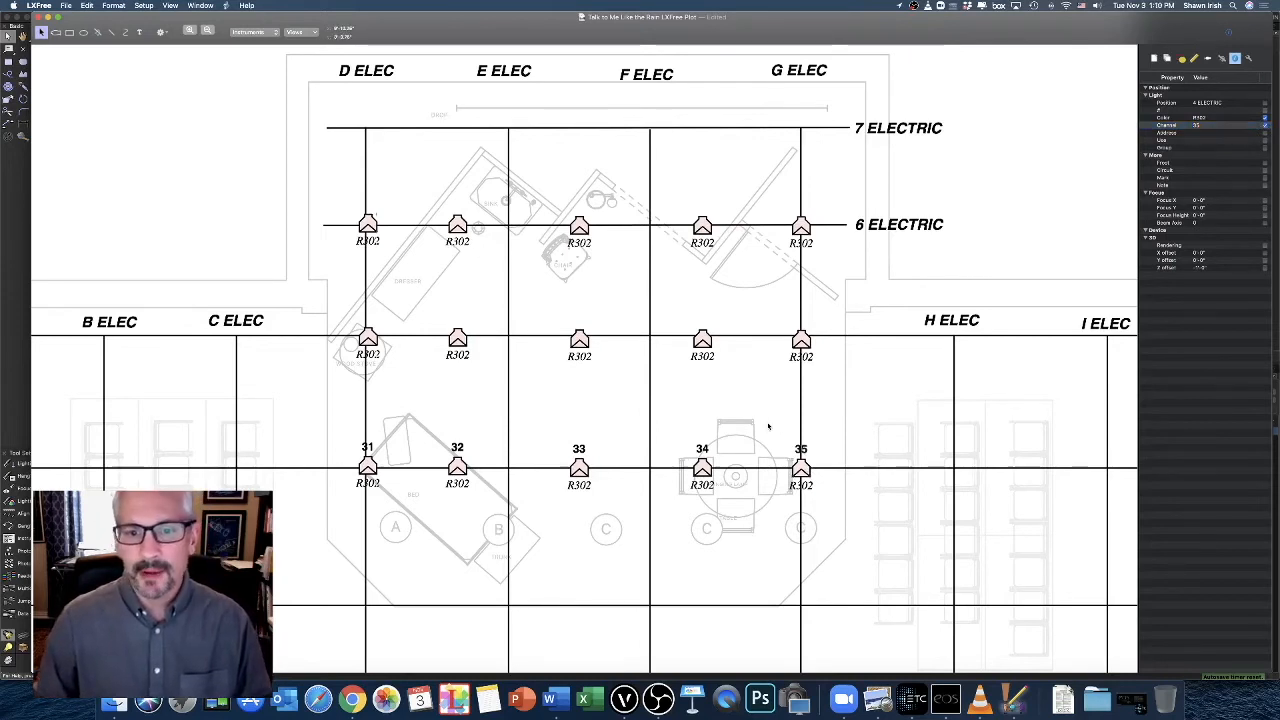
Set the Info Field Style of the channel number labels on 4 Electric to Circle
drag(866, 405, 358, 520)
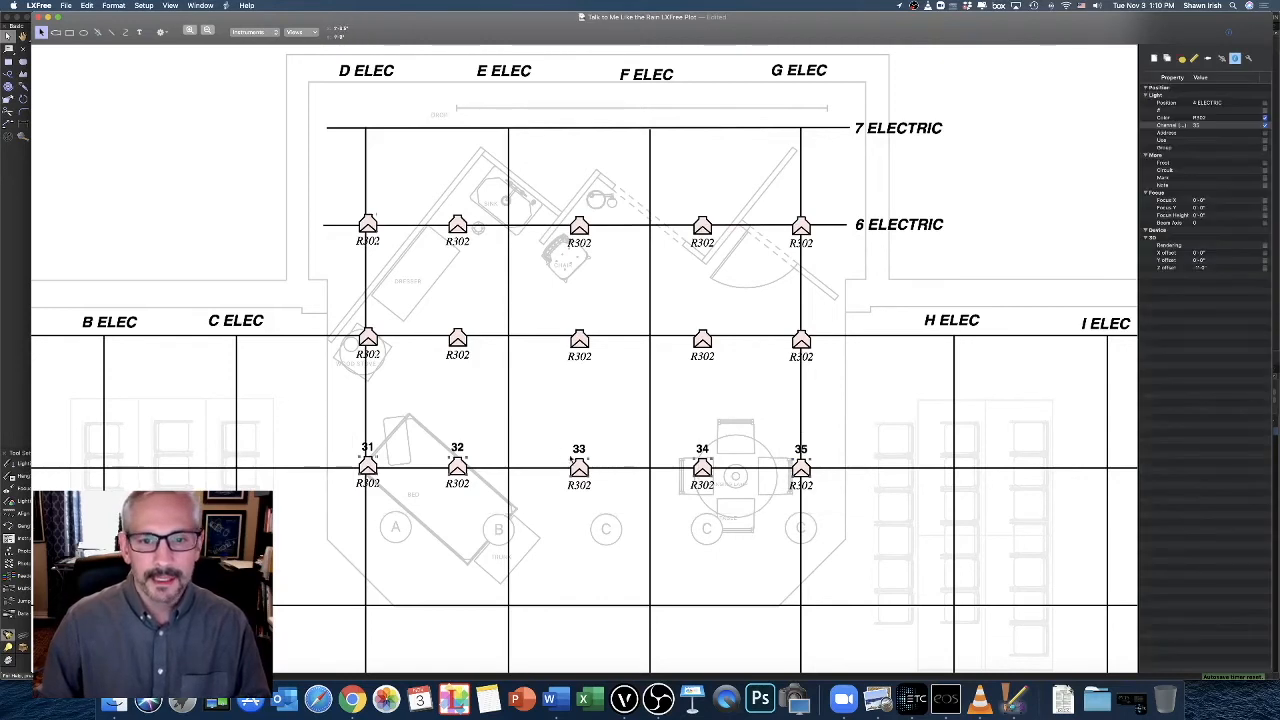
click(530, 417)
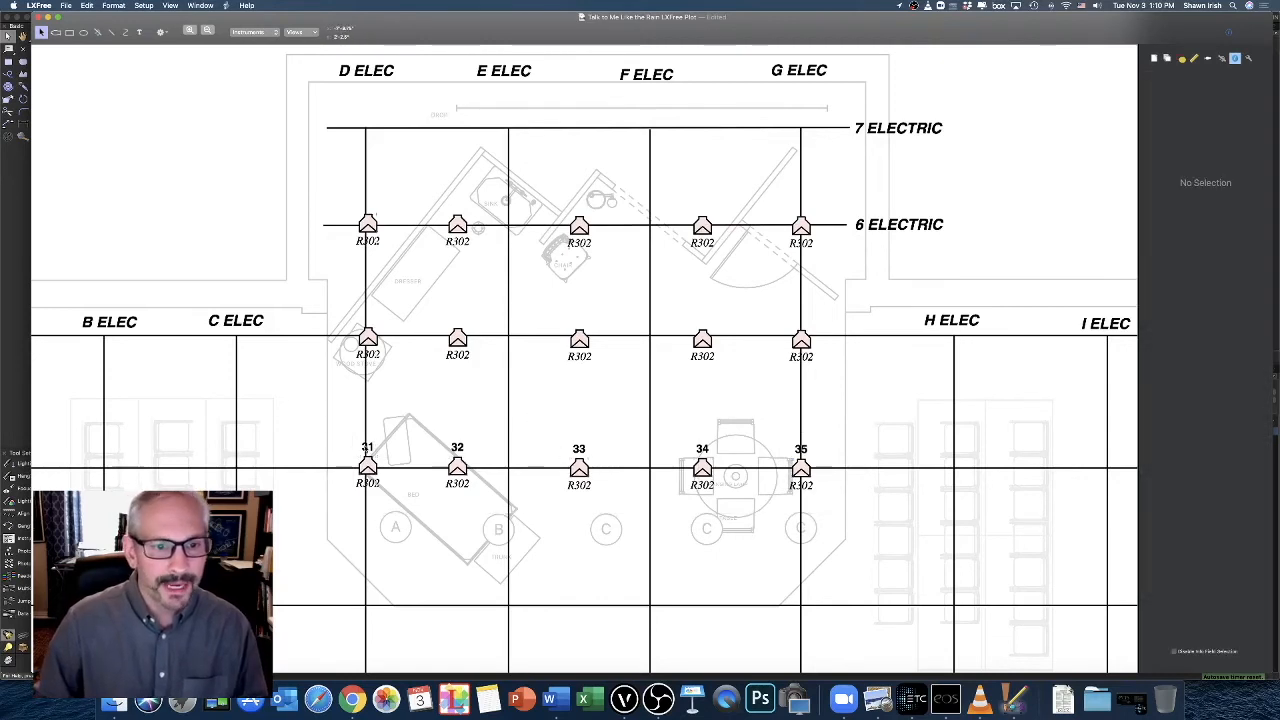
click(368, 447)
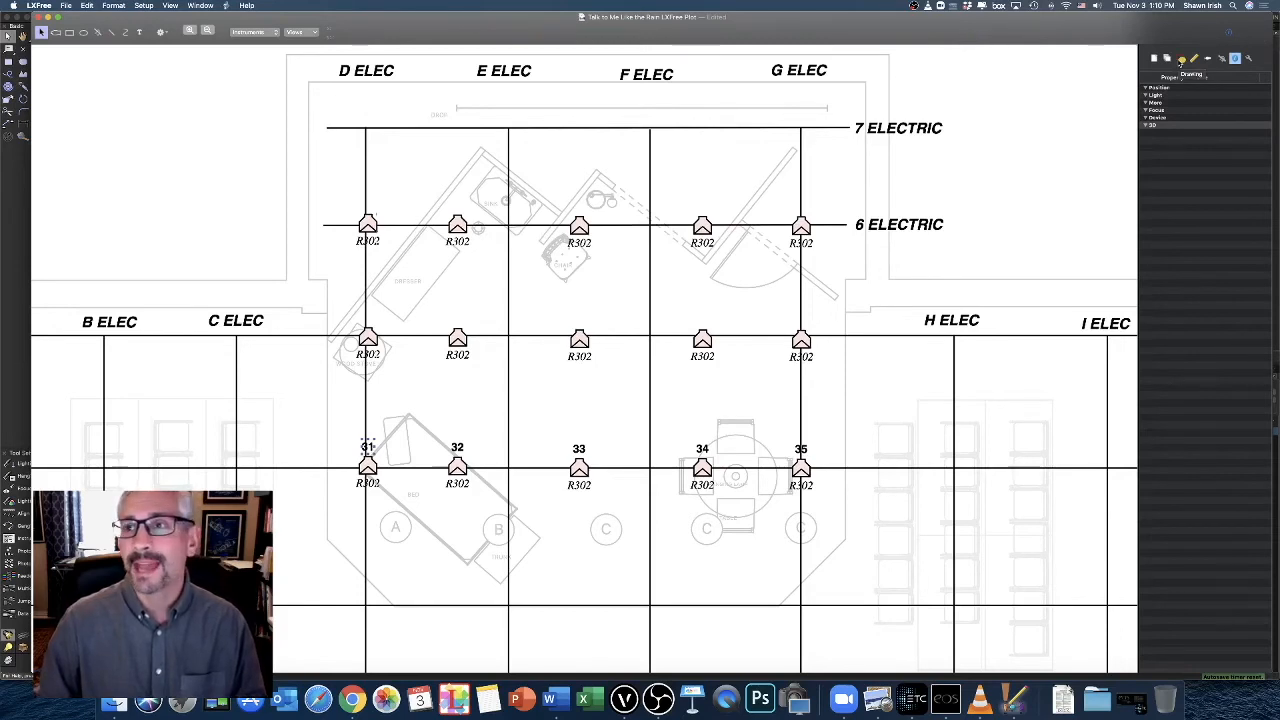
click(1182, 60)
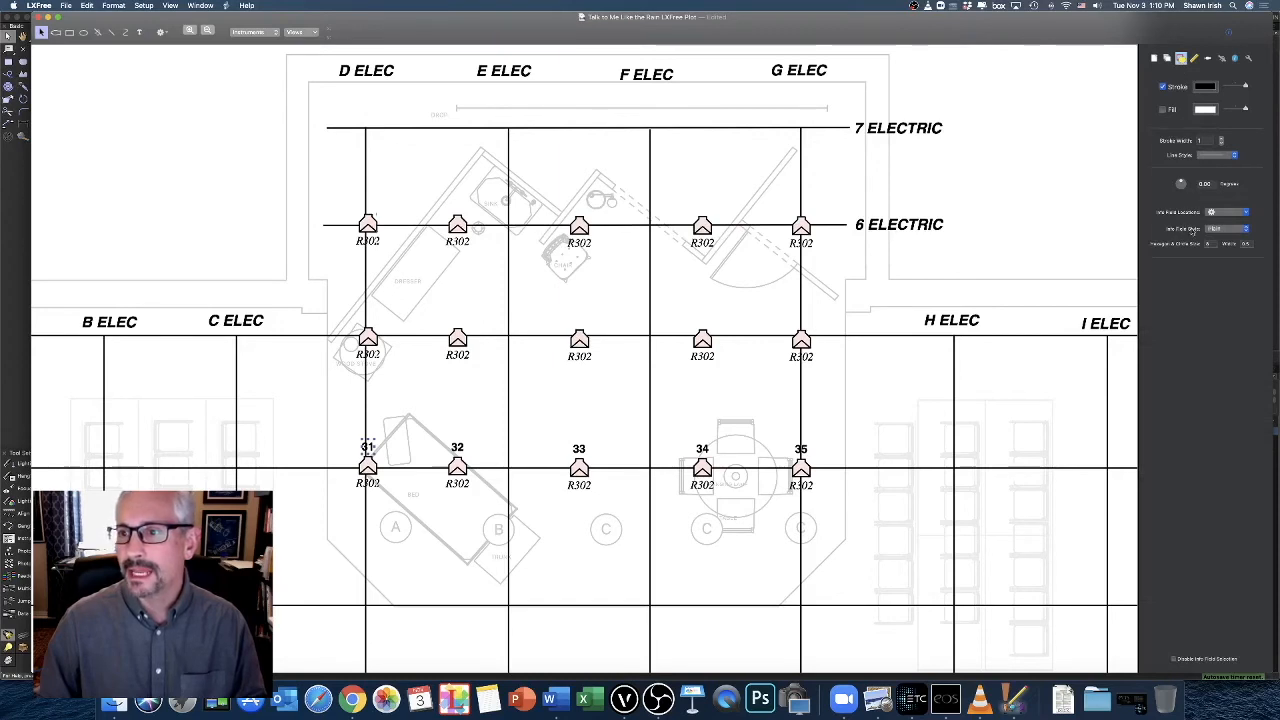
click(1228, 232)
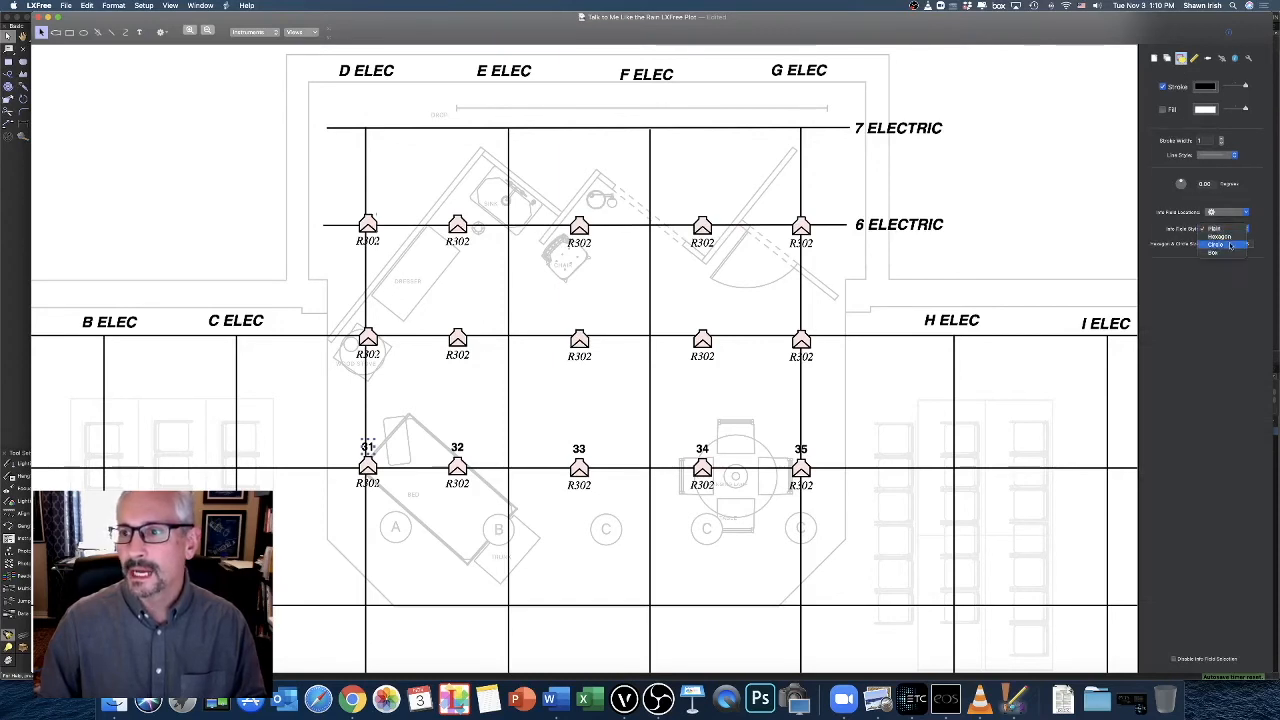
click(1231, 247)
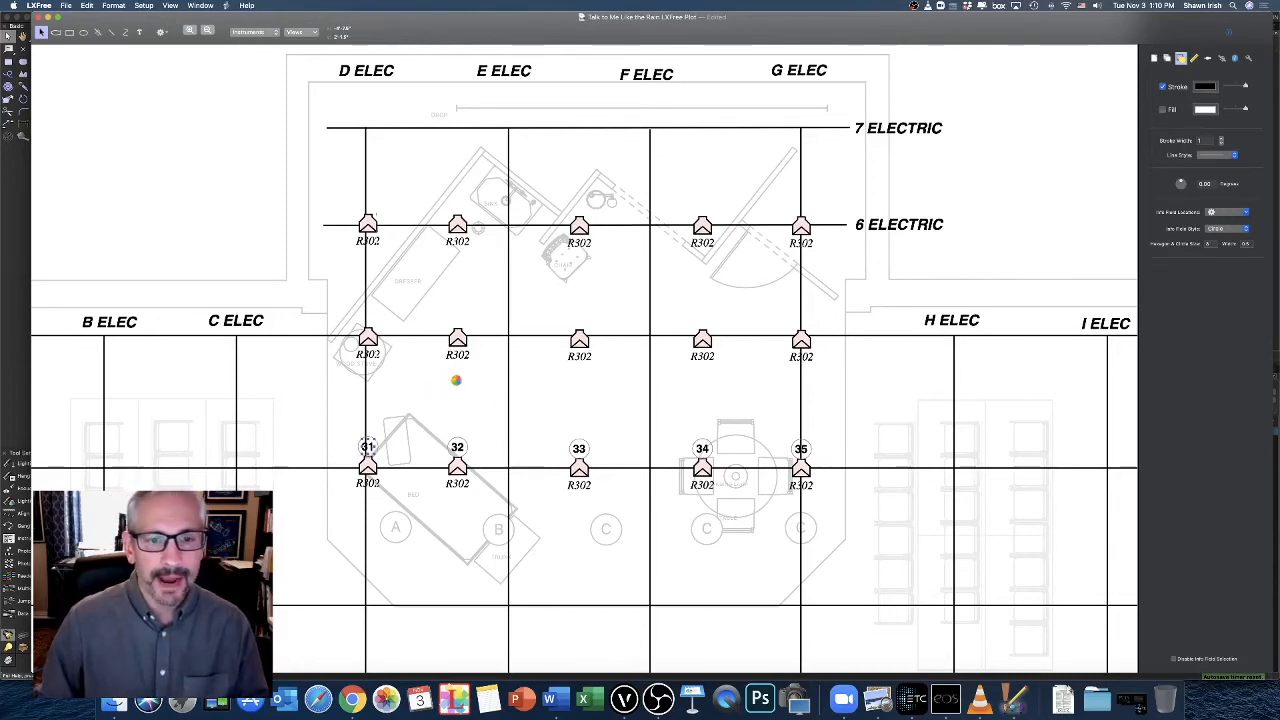
Assign Channel 36 to the leftmost instrument on 5 Electric and display the channel number on the plot
click(370, 340)
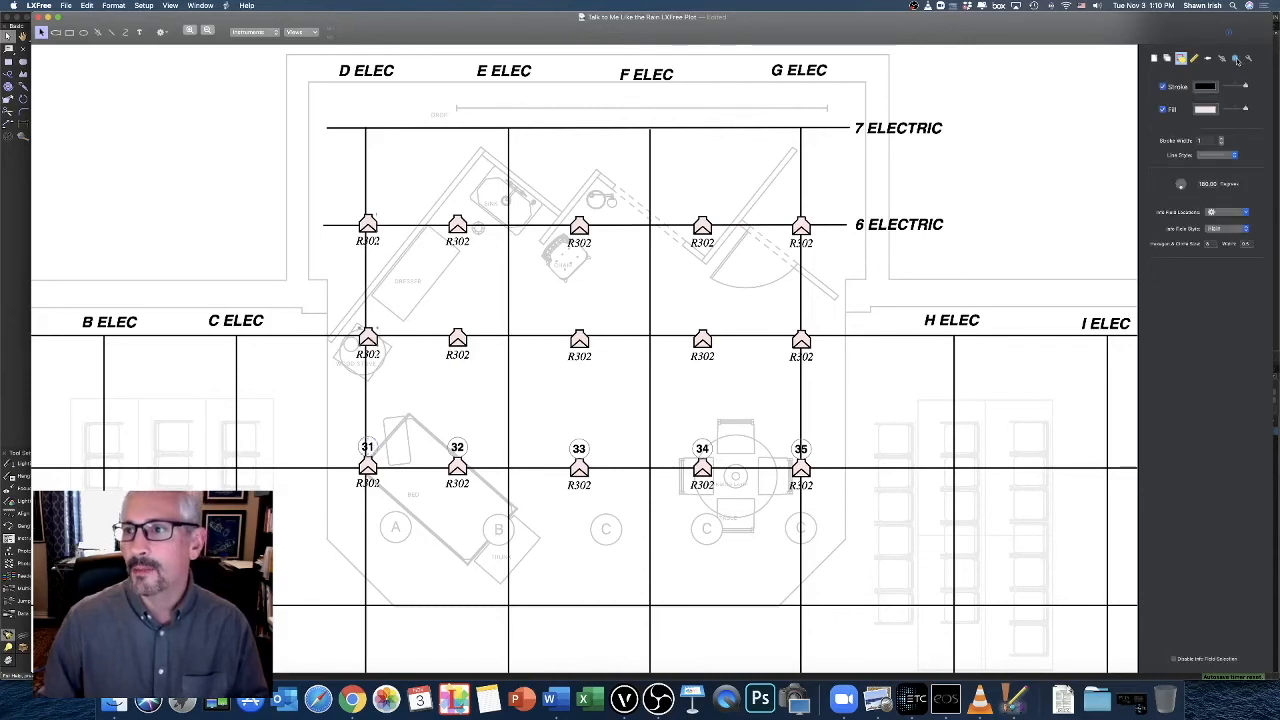
click(1236, 59)
click(1265, 126)
click(1204, 127)
double_click(1204, 126)
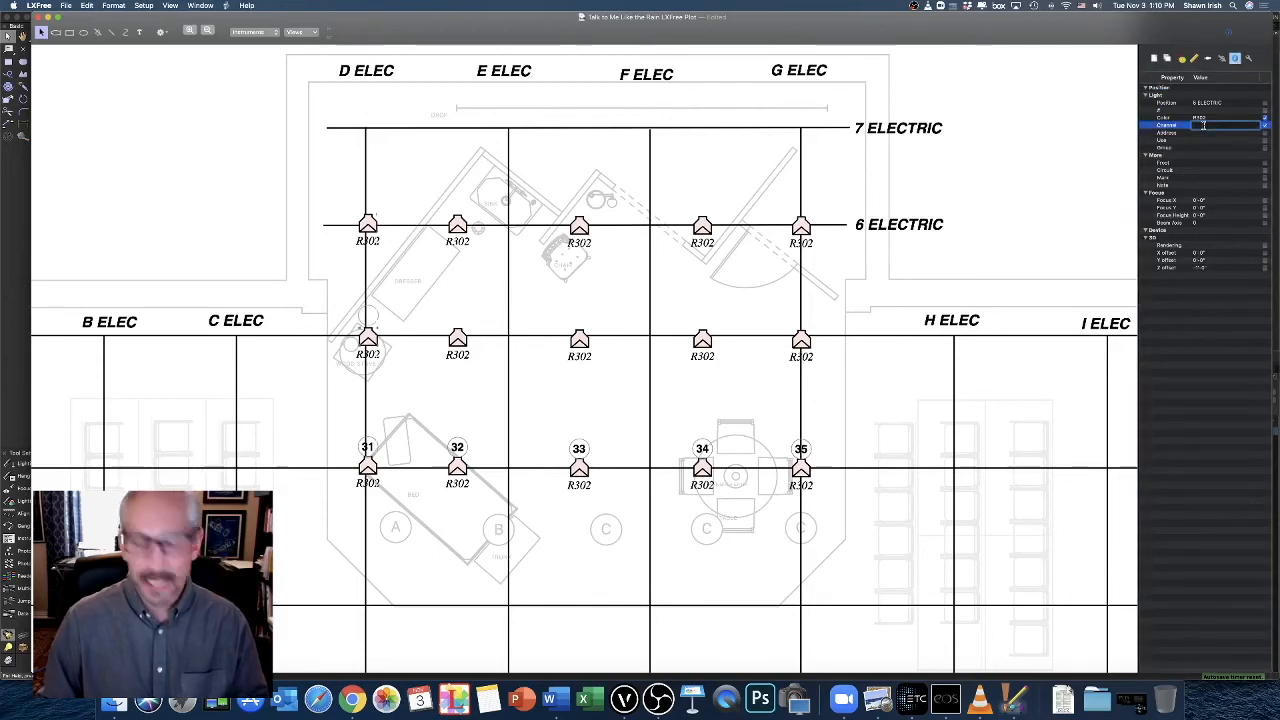
text(36)
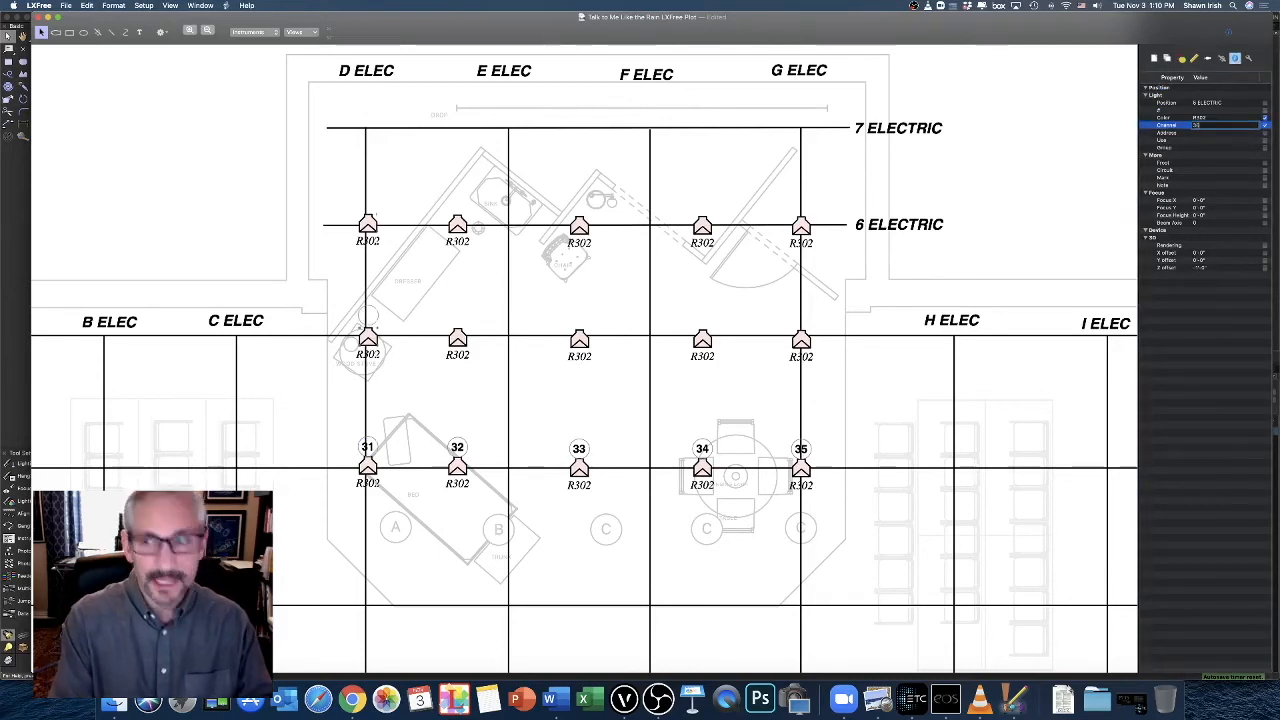
key(Return)
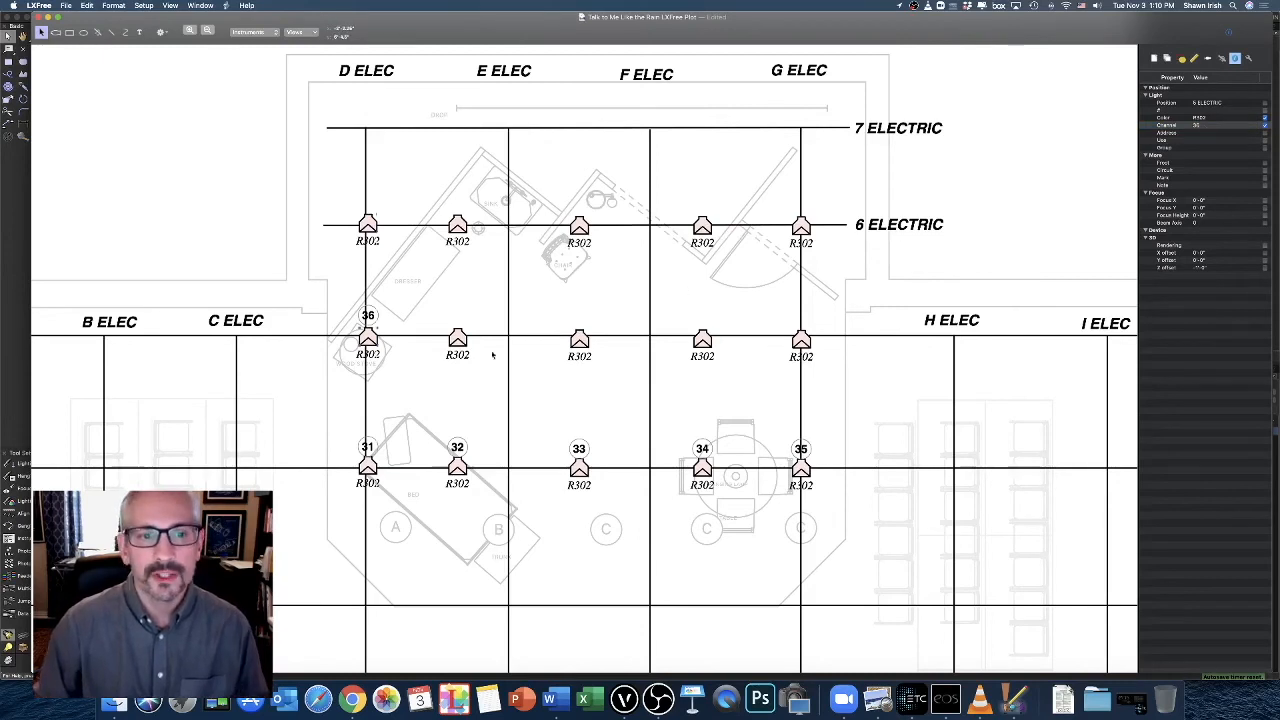
Assign Channels 37 and 38 to the second and third instruments on 5 Electric, displaying both numbers on the plot
double_click(1214, 126)
text(37)
key(Return)
click(580, 339)
double_click(1213, 126)
text(38)
key(Return)
Assign Channels 39 and 40 to the fourth and fifth instruments on 5 Electric, displaying both numbers on the plot
click(702, 339)
double_click(1213, 126)
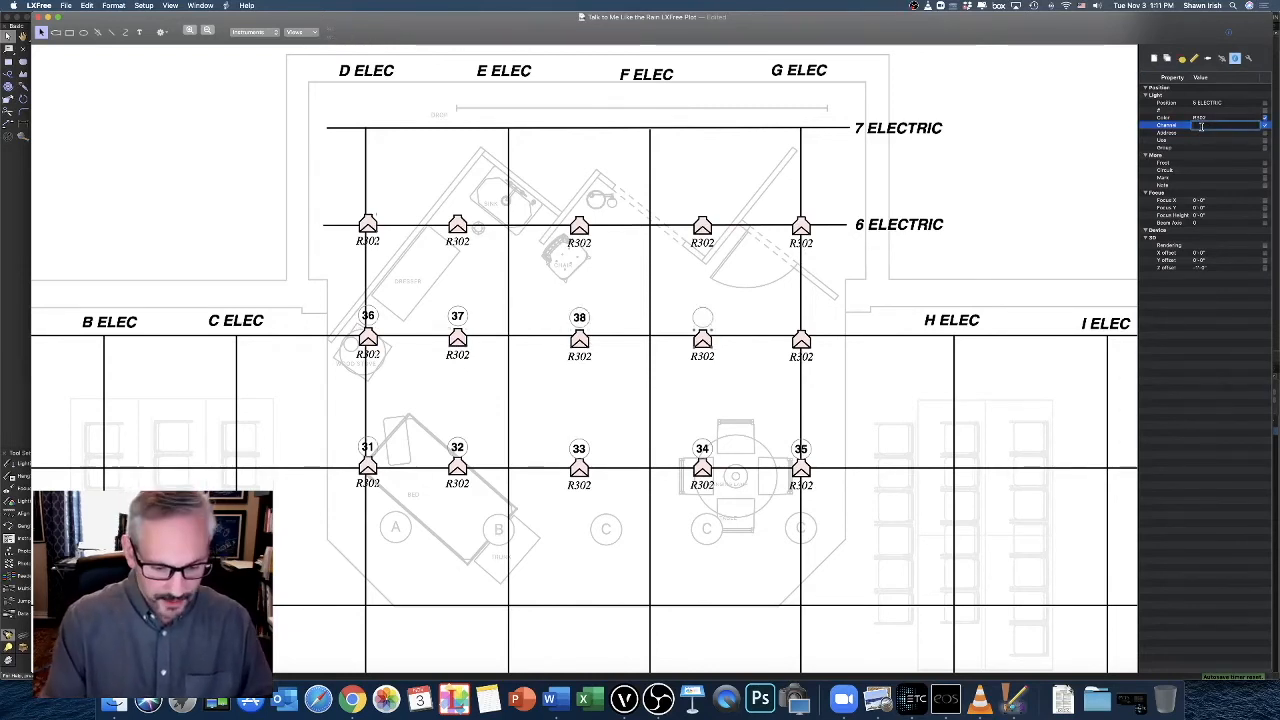
text(39)
key(Return)
click(801, 340)
double_click(1213, 126)
text(40)
key(Return)
Assign Channels 41 and 42 to the first and second instruments on 6 Electric, displaying both numbers on the plot
click(367, 225)
double_click(1207, 126)
text(41)
key(Return)
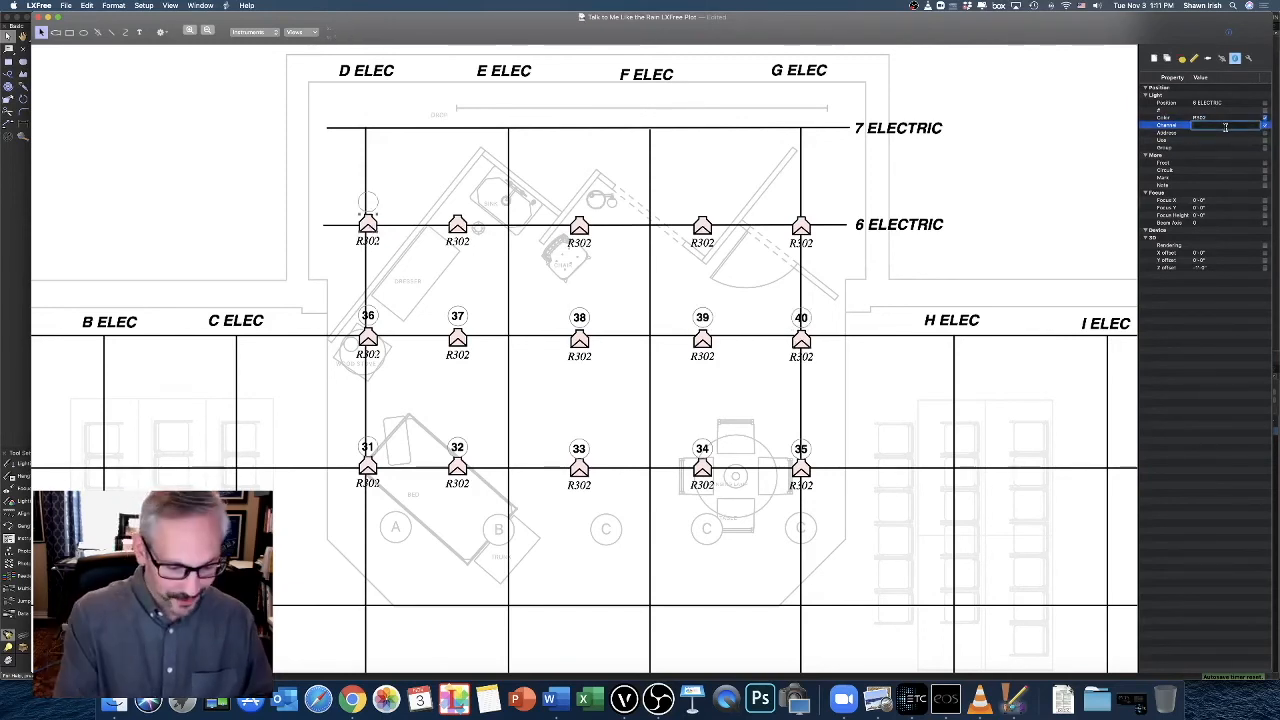
double_click(1202, 128)
text(42)
key(Return)
Assign Channels 43, 44 and 45 to the third, fourth and fifth instruments on 6 Electric, displaying the numbers on the plot
click(580, 226)
double_click(1210, 126)
text(3)
key(Return)
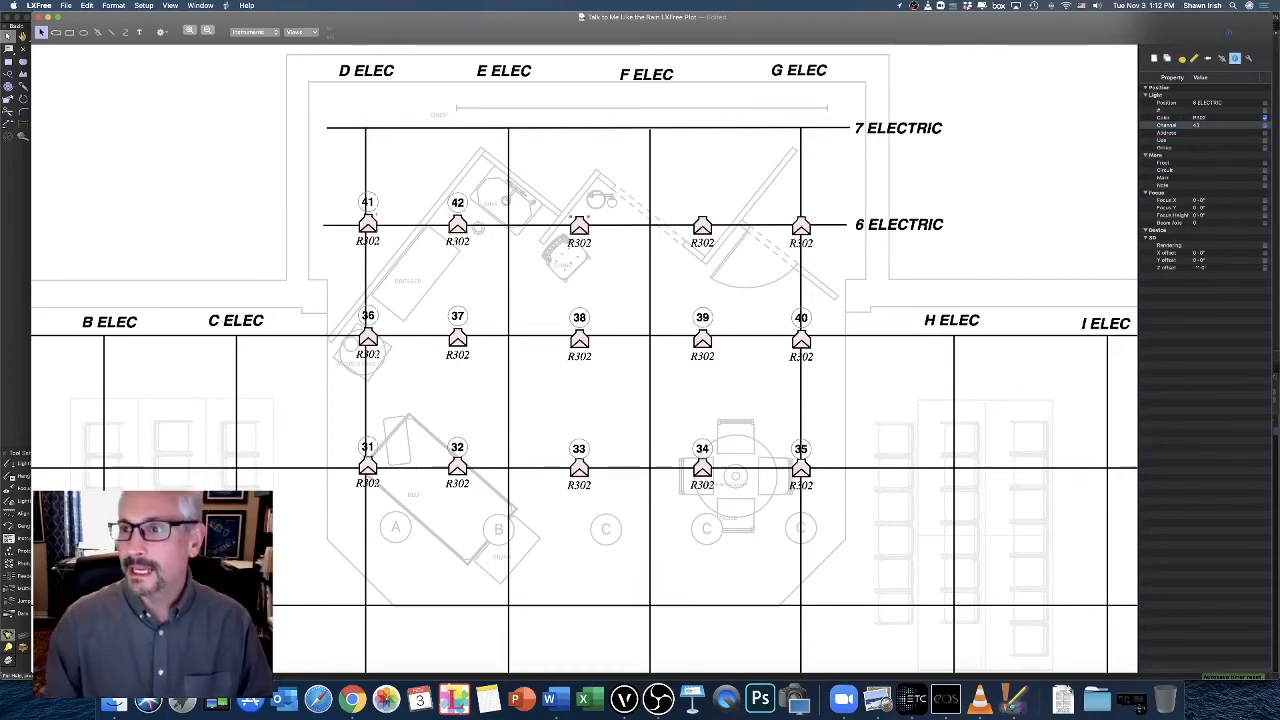
double_click(1202, 126)
text(44)
key(Return)
double_click(1208, 126)
text(45)
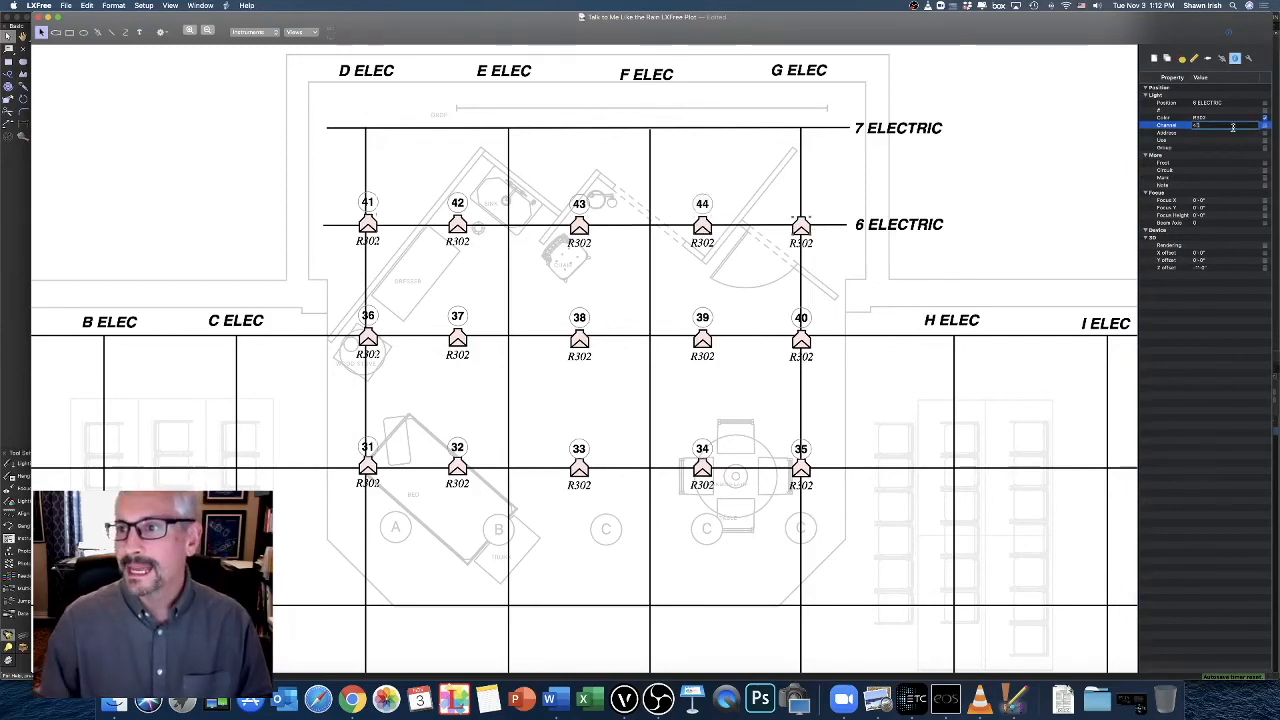
key(Return)
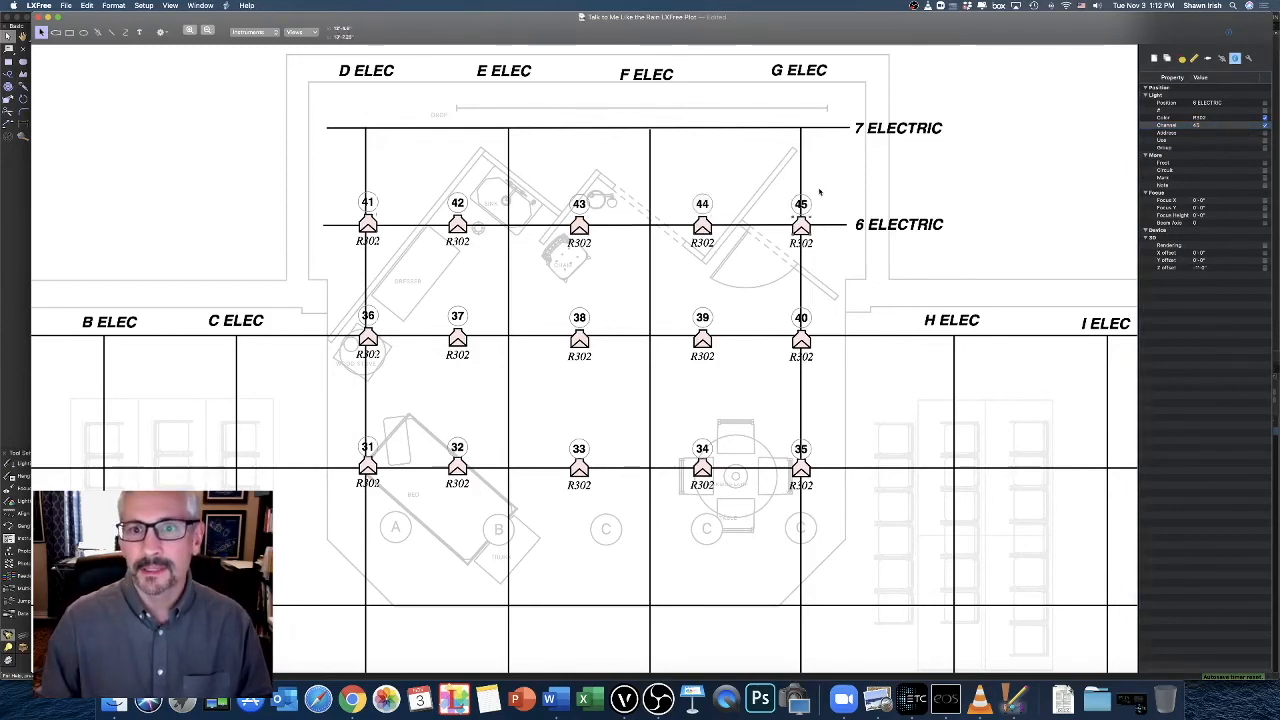
click(656, 366)
scroll(653, 252, down, 2)
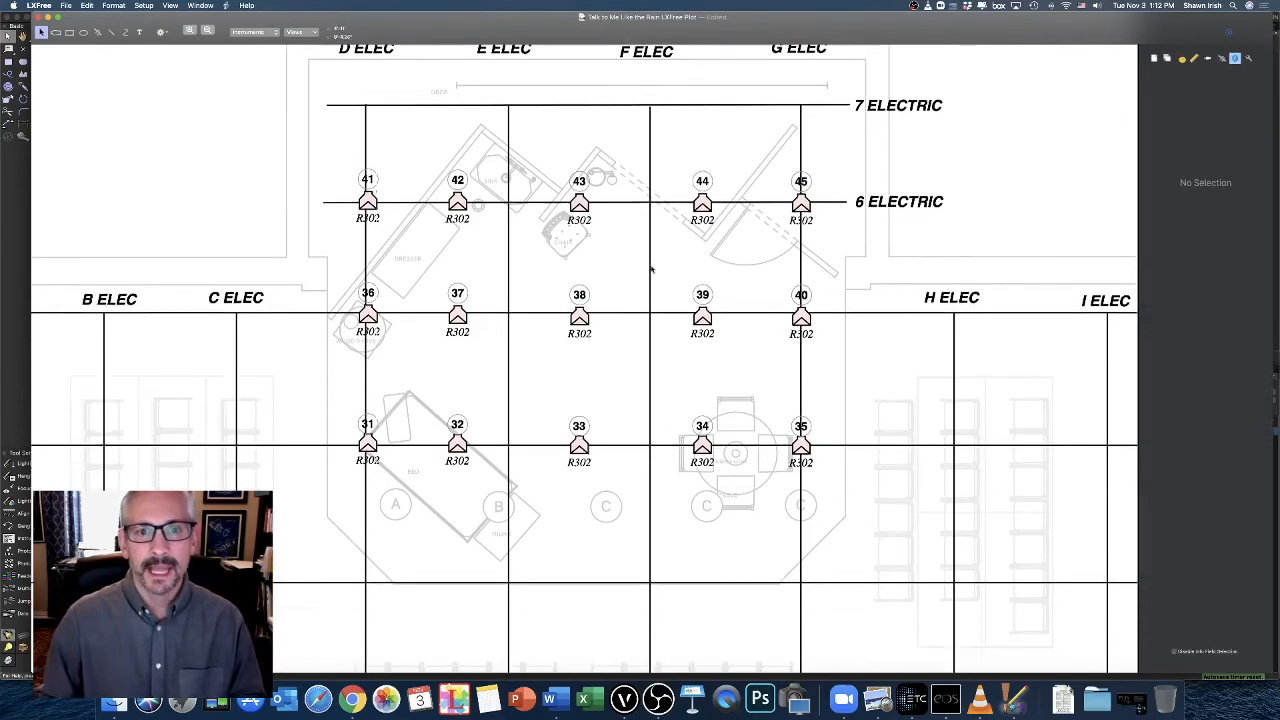
scroll(668, 338, down, 1)
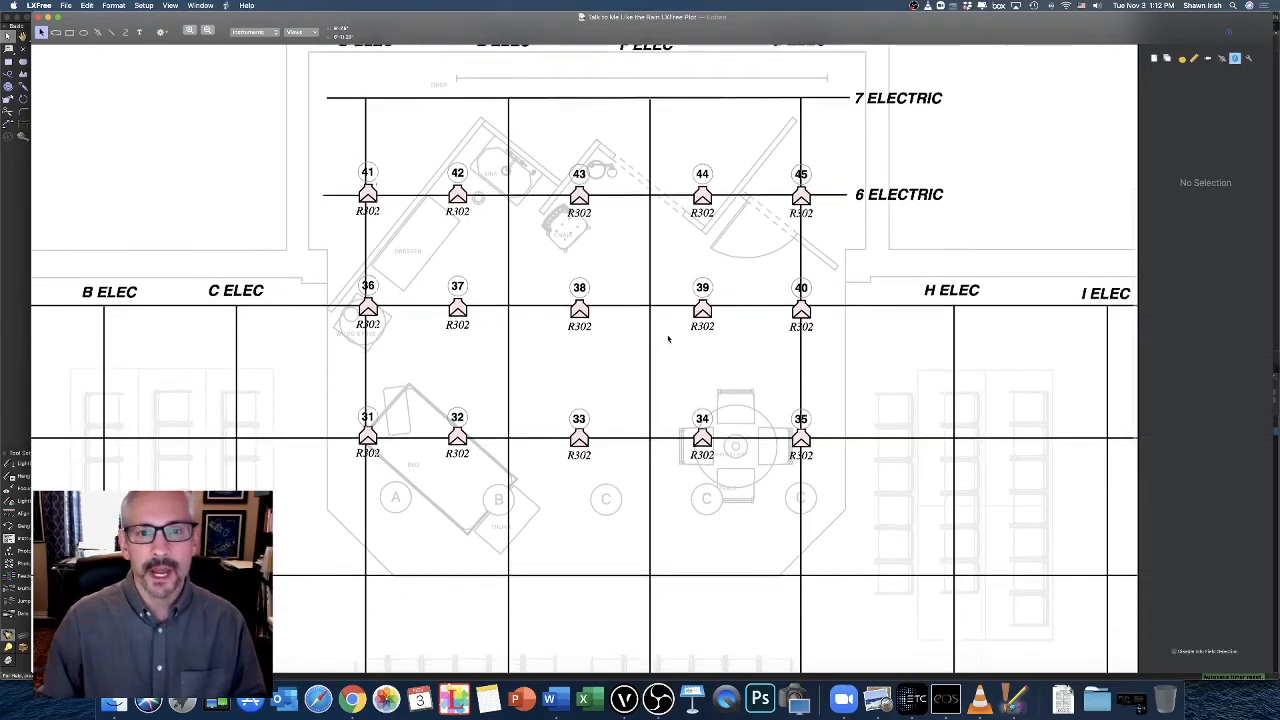
scroll(668, 338, down, 3)
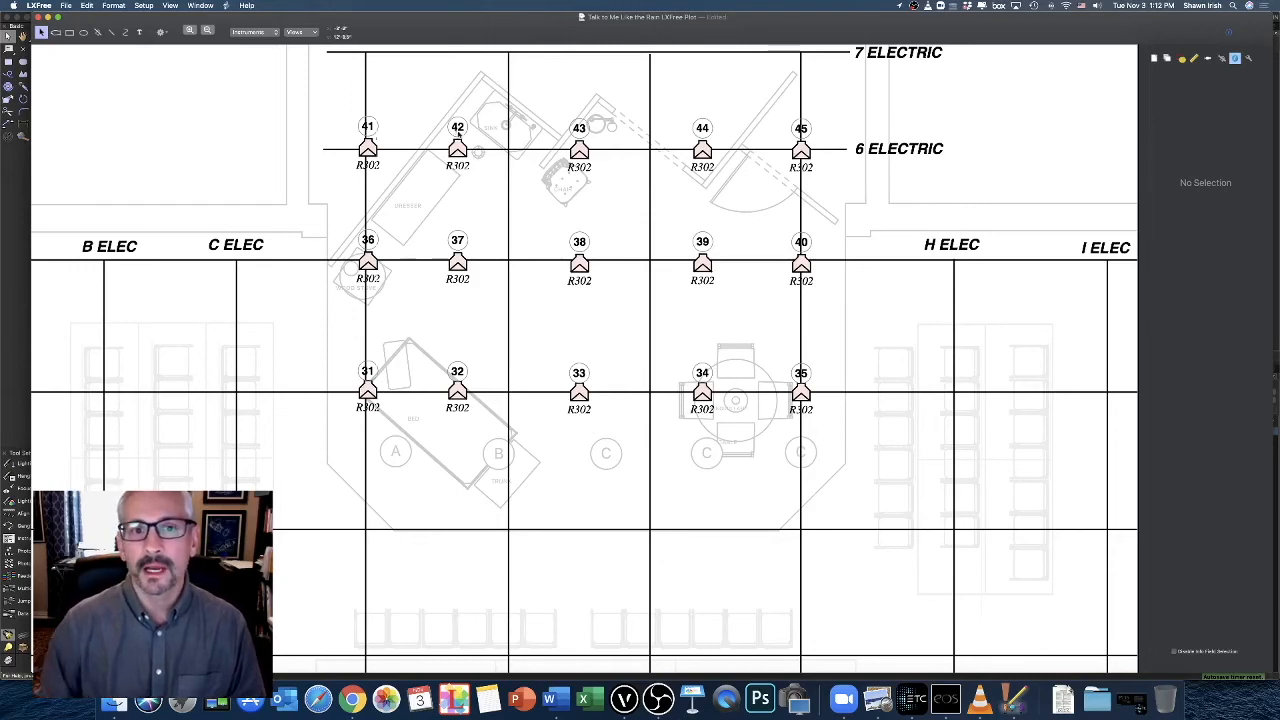
scroll(456, 131, up, 5)
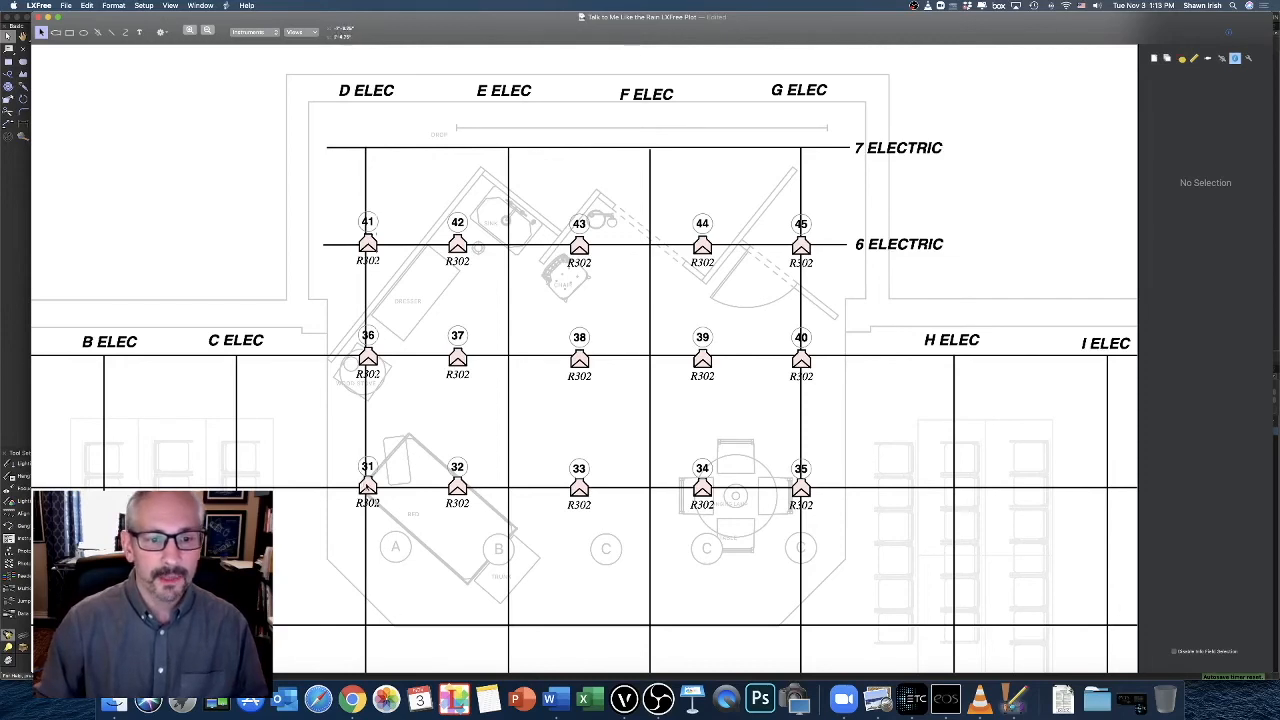
Duplicate the five instruments on 4 Electric beside the originals and set the Color of the copies to R67
click(367, 486)
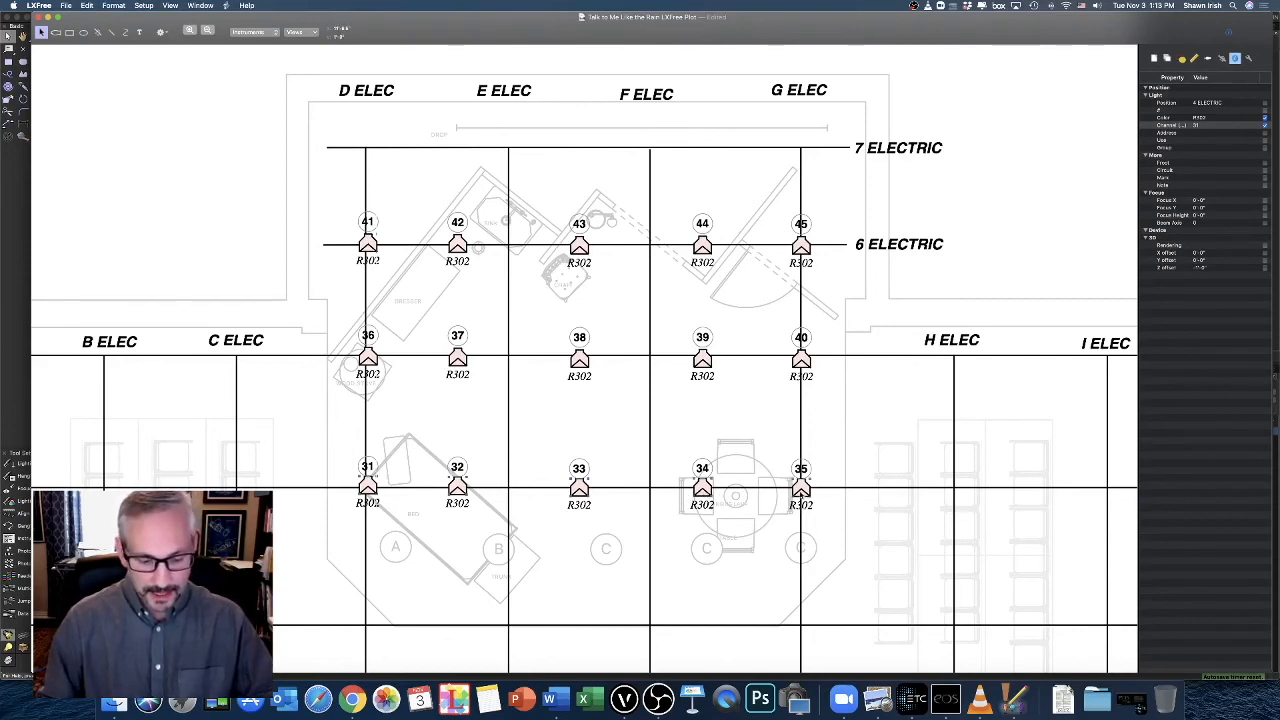
key(super+d)
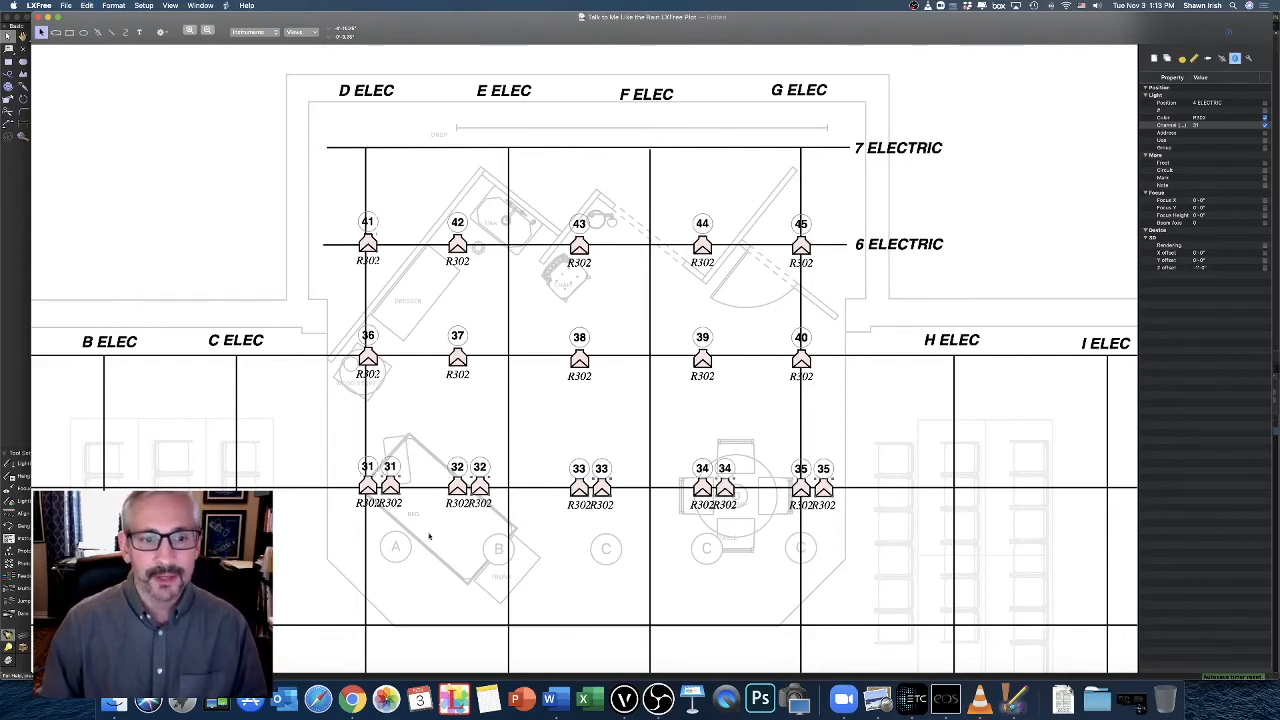
click(391, 485)
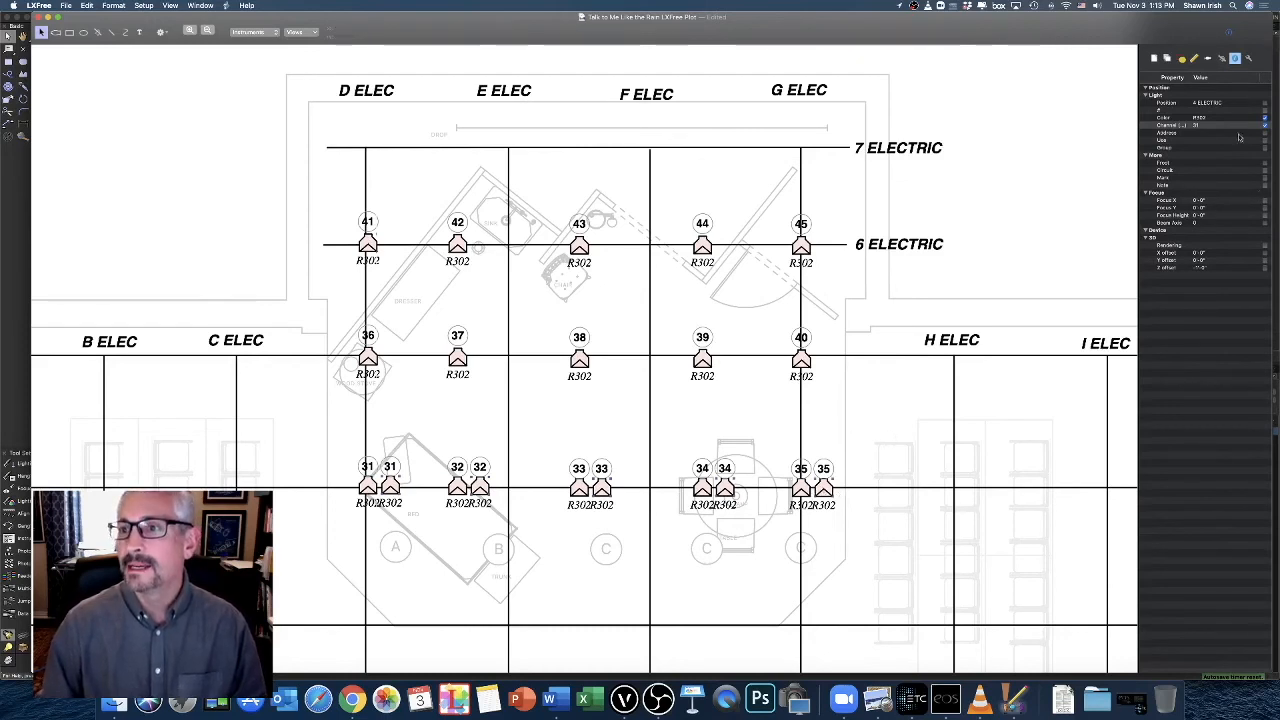
double_click(1208, 118)
text(R)
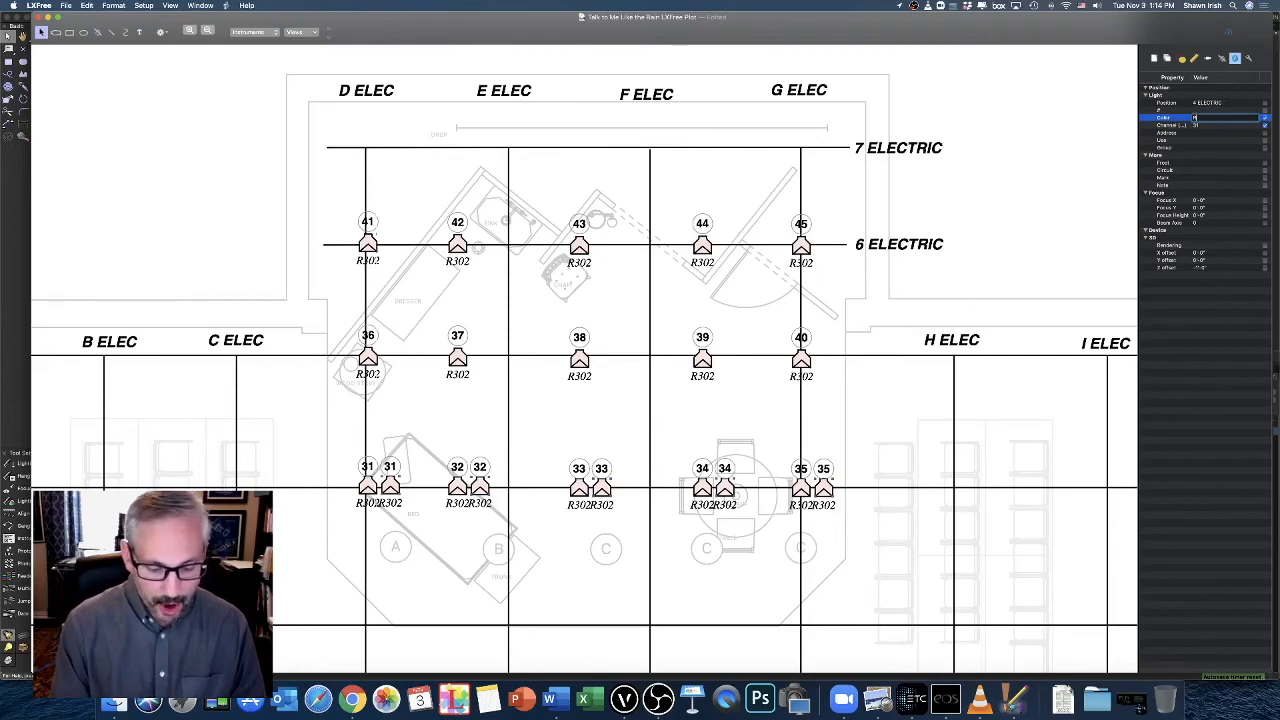
text(60)
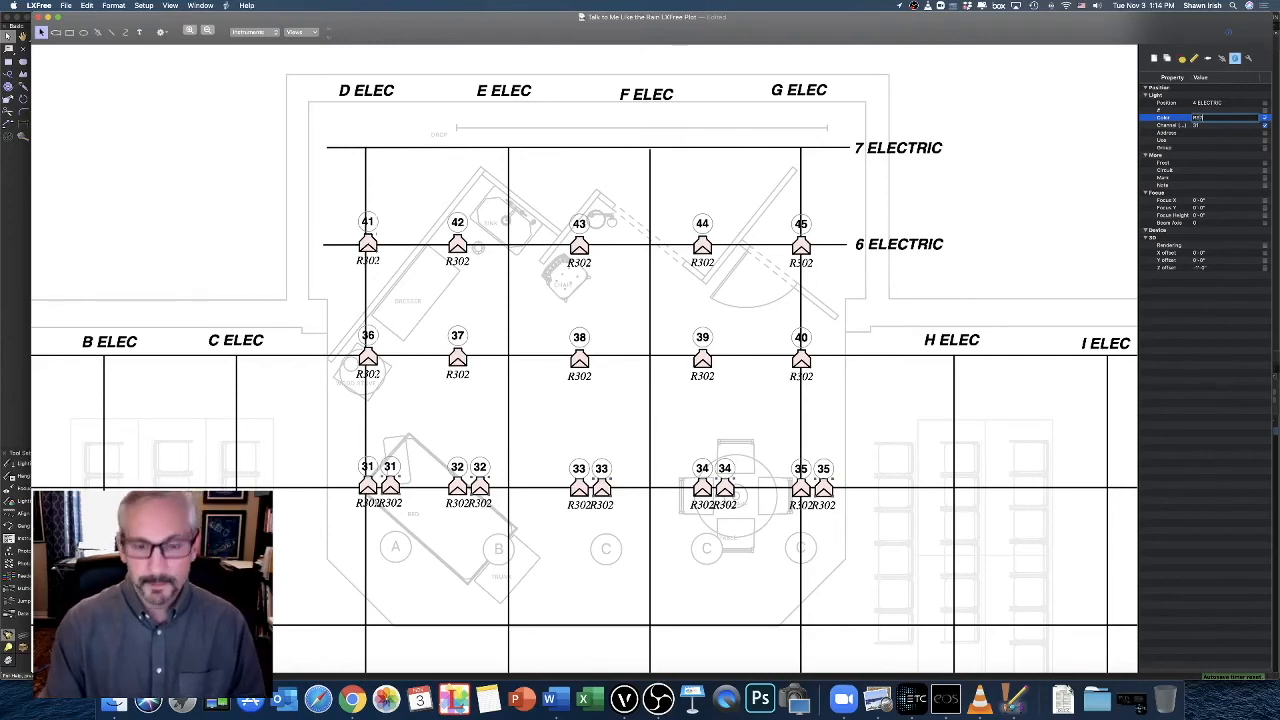
key(Return)
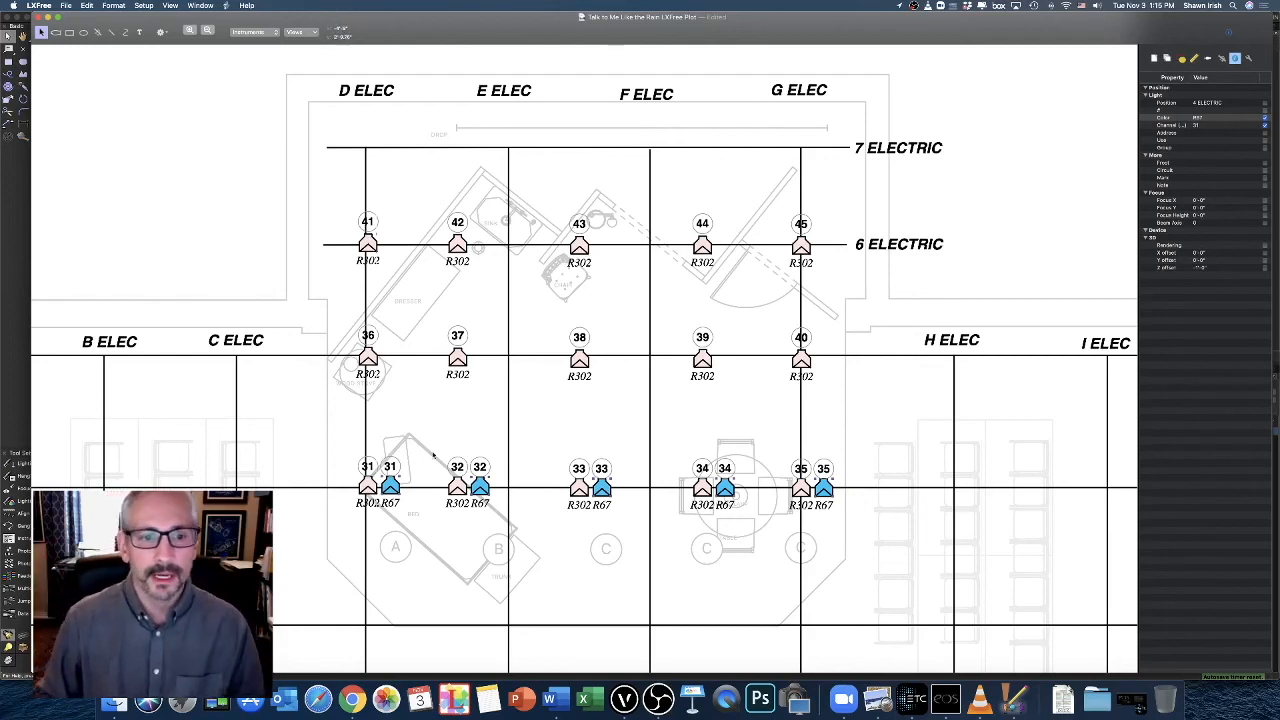
Set the Channel of the leftmost R67 instrument on 4 Electric to 51
click(391, 475)
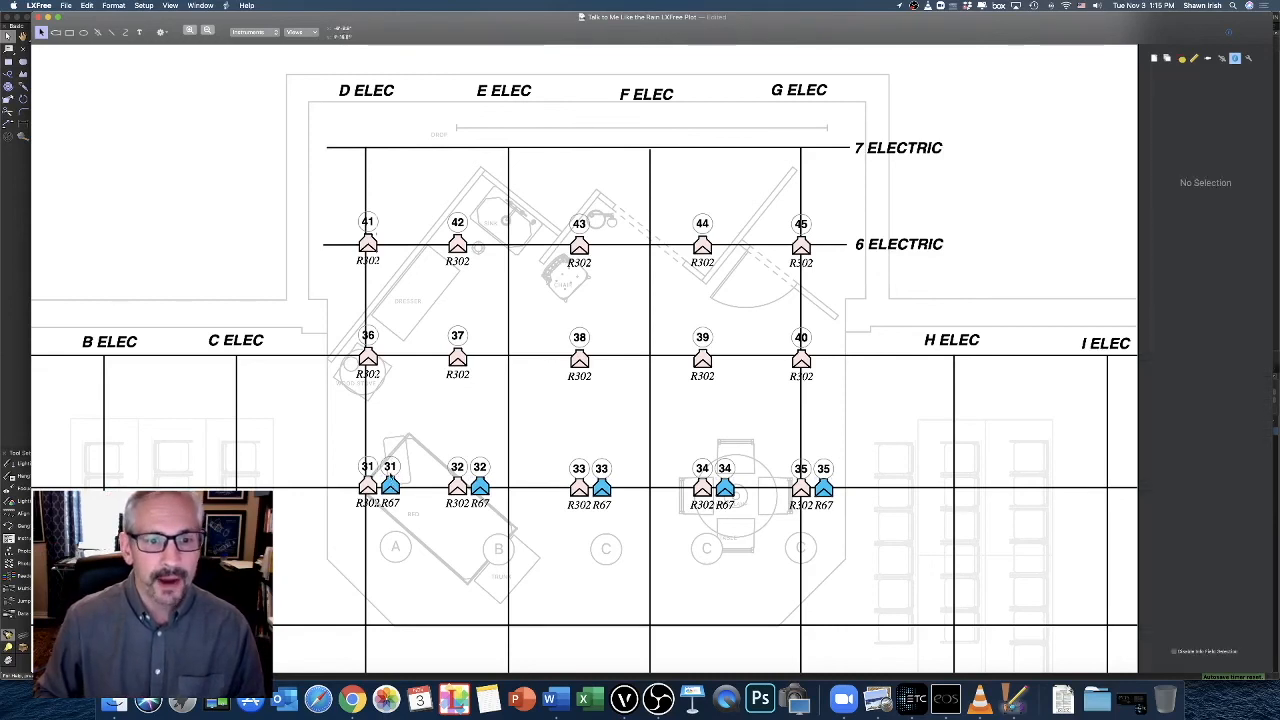
click(391, 484)
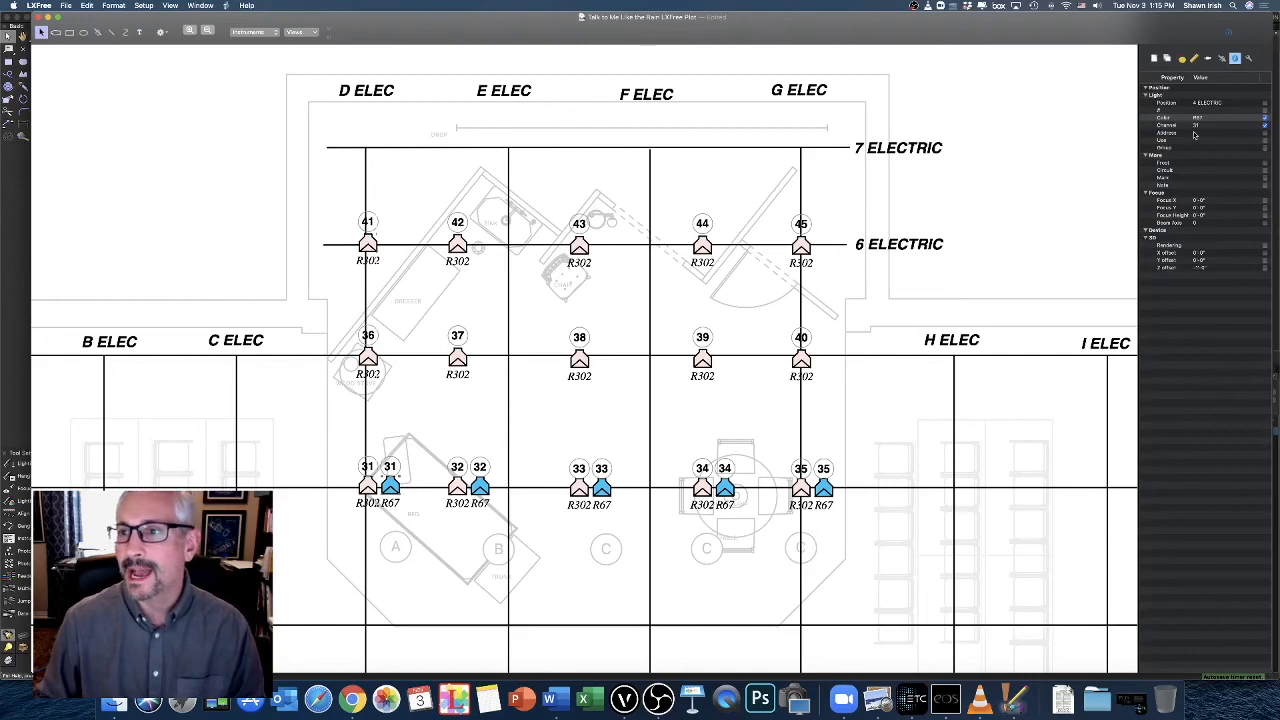
double_click(1196, 125)
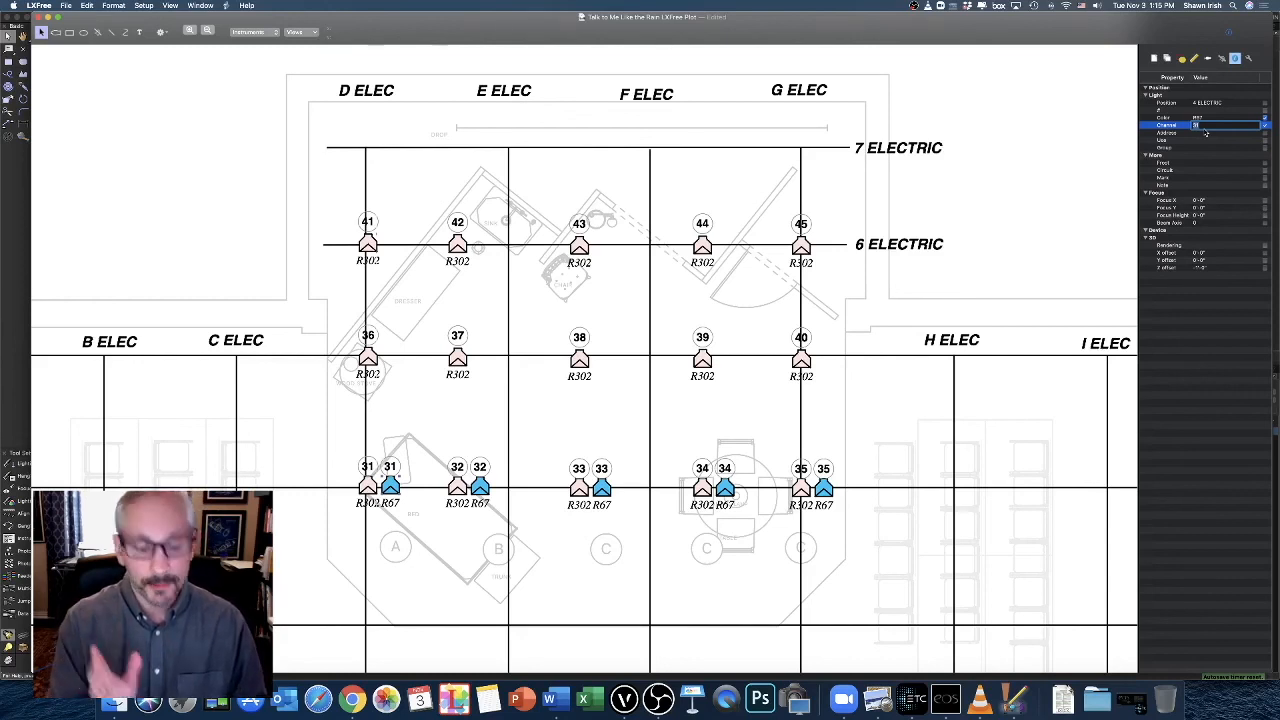
text(51)
key(Return)
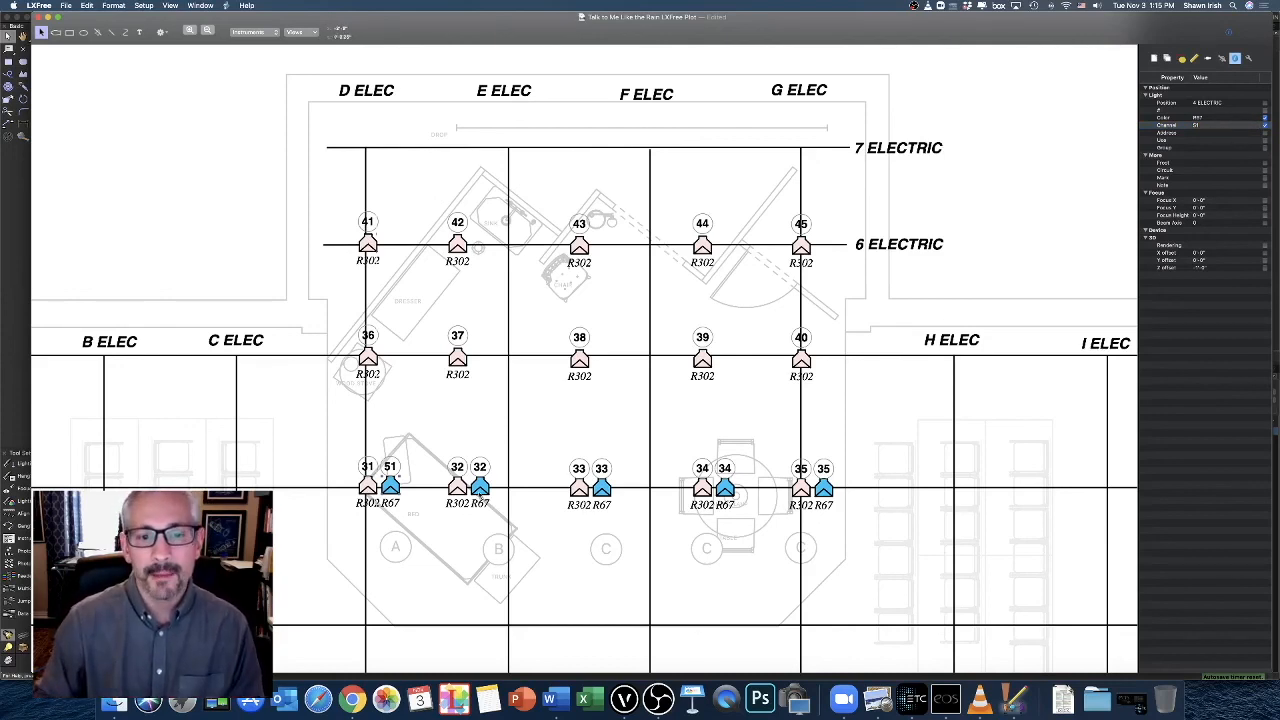
Set the Channels of the second and third R67 instruments on 4 Electric to 52 and 53
double_click(1208, 130)
click(1204, 127)
double_click(1203, 126)
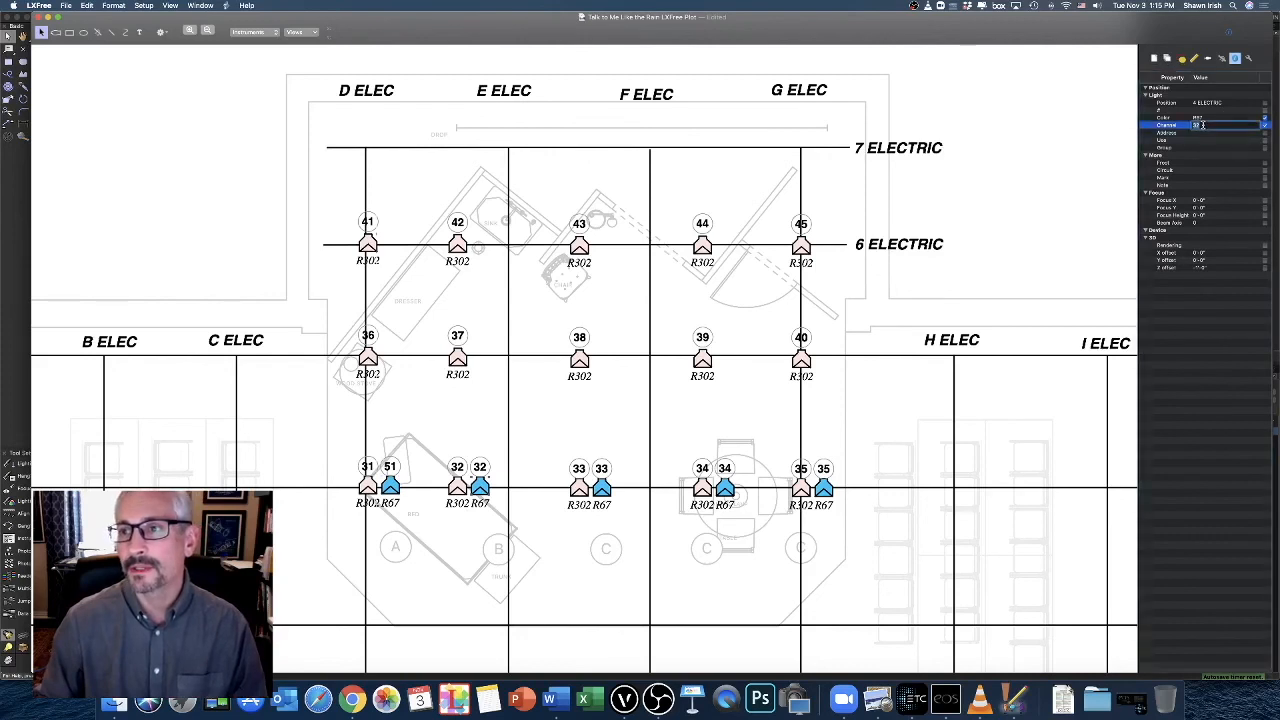
text(52)
key(Return)
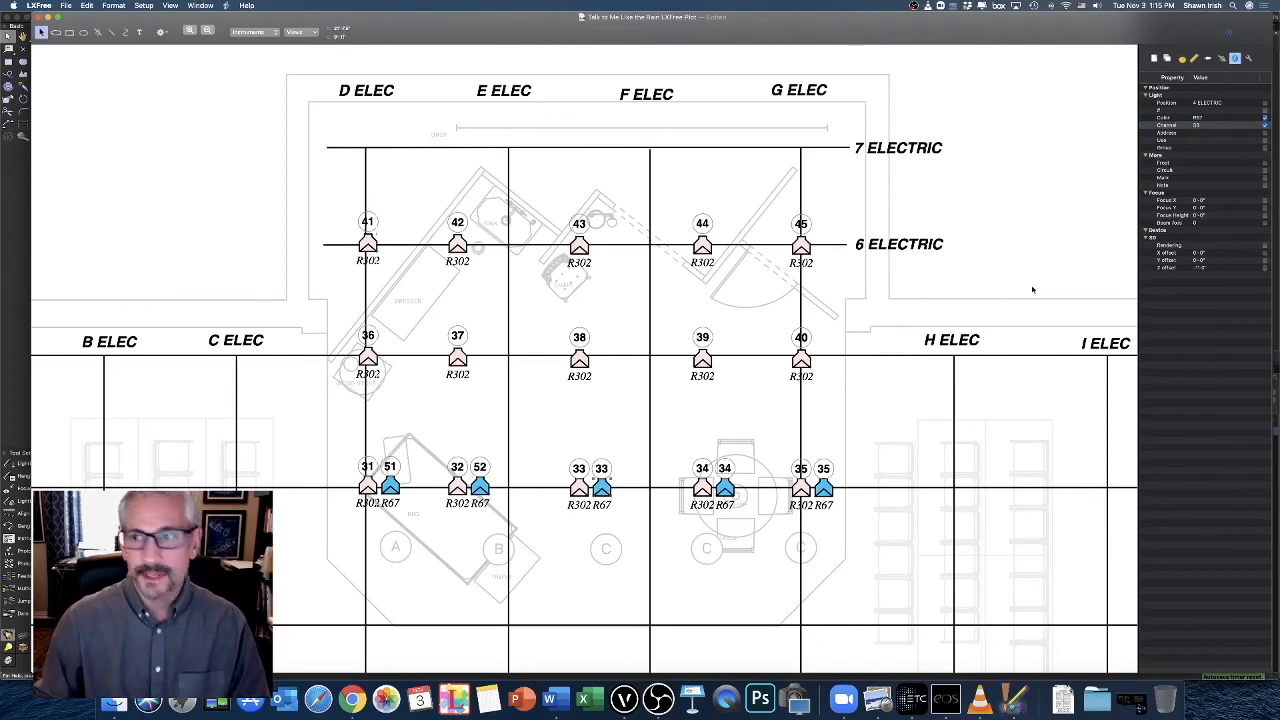
click(1204, 125)
double_click(1204, 125)
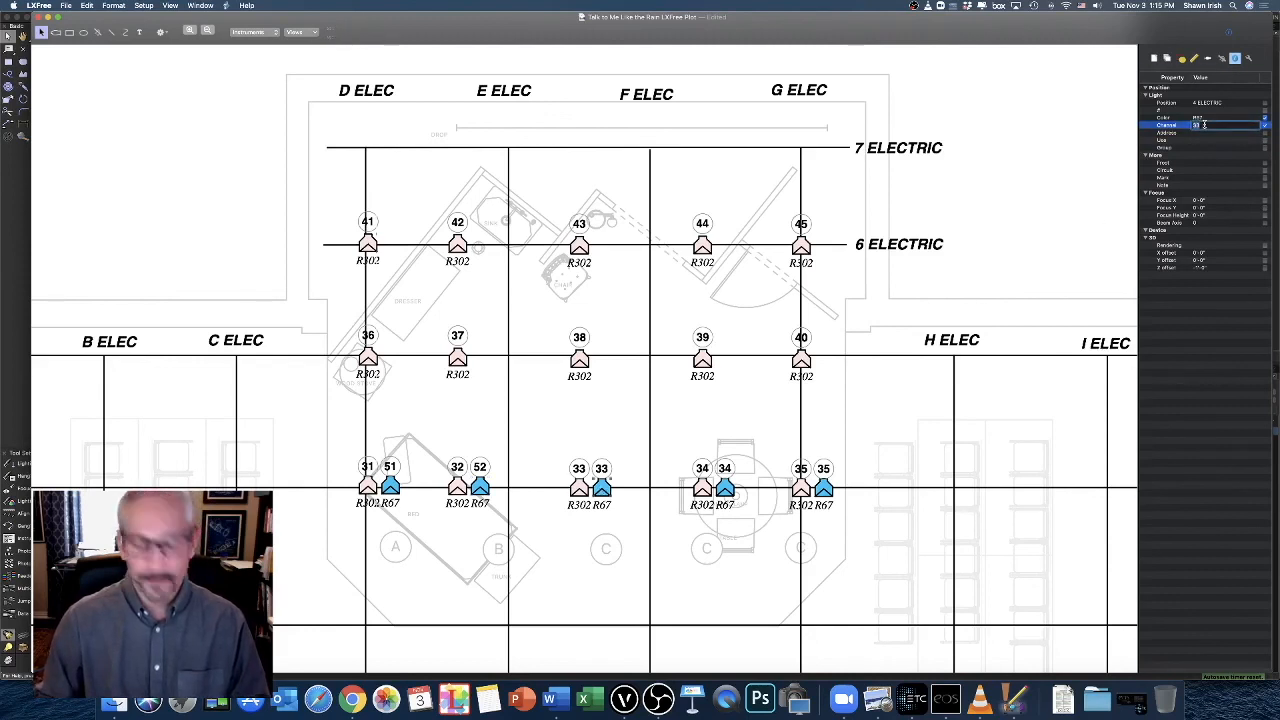
text(53)
key(Return)
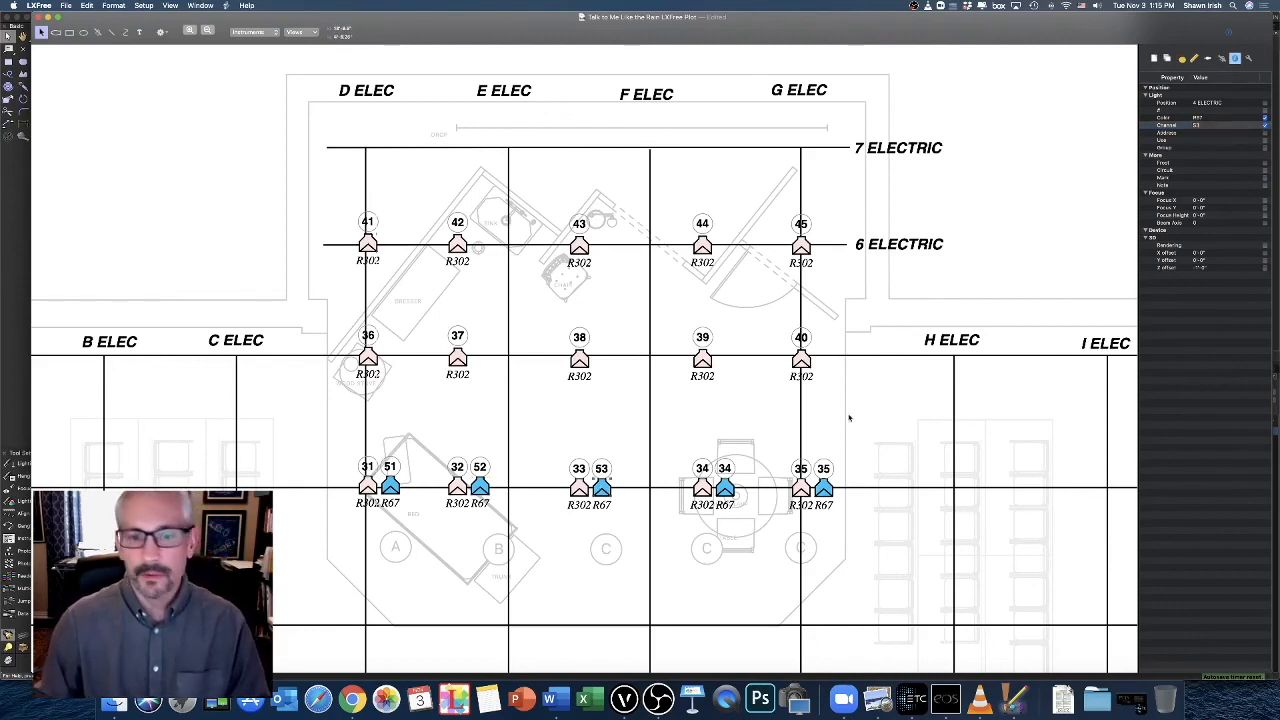
Set the Channels of the fourth and fifth R67 instruments on 4 Electric to 54 and 55
click(725, 488)
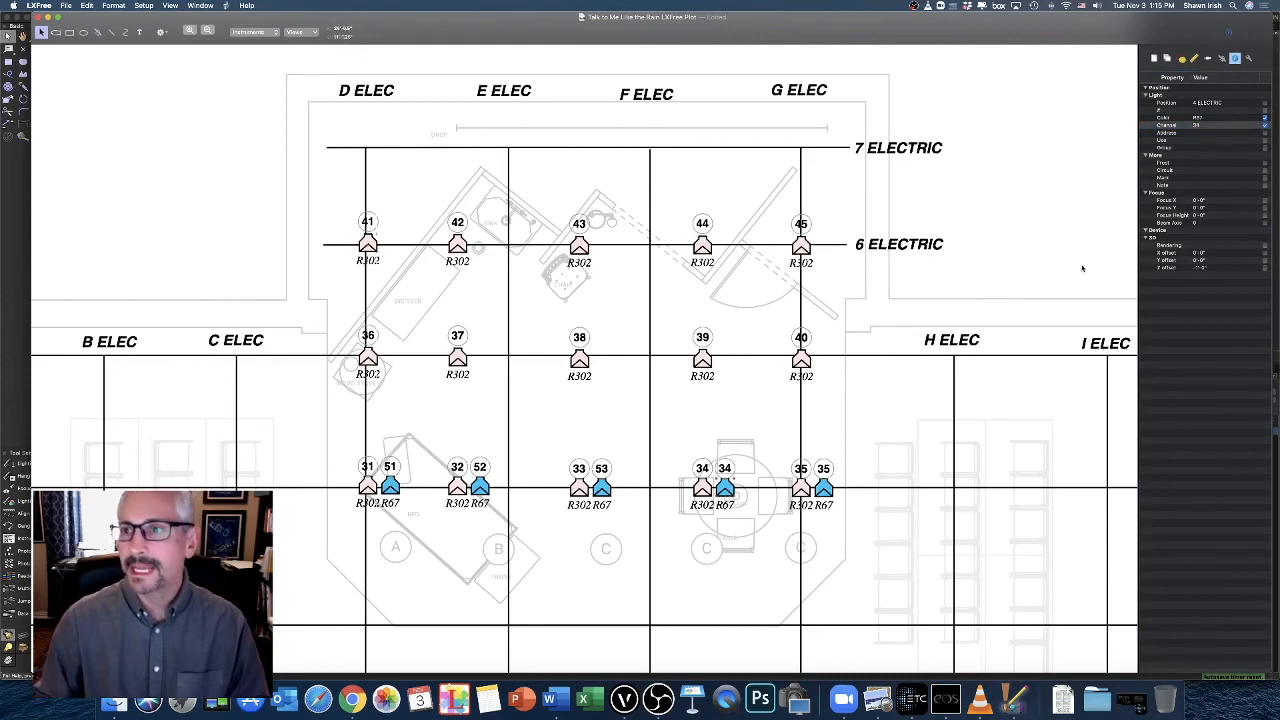
double_click(1204, 125)
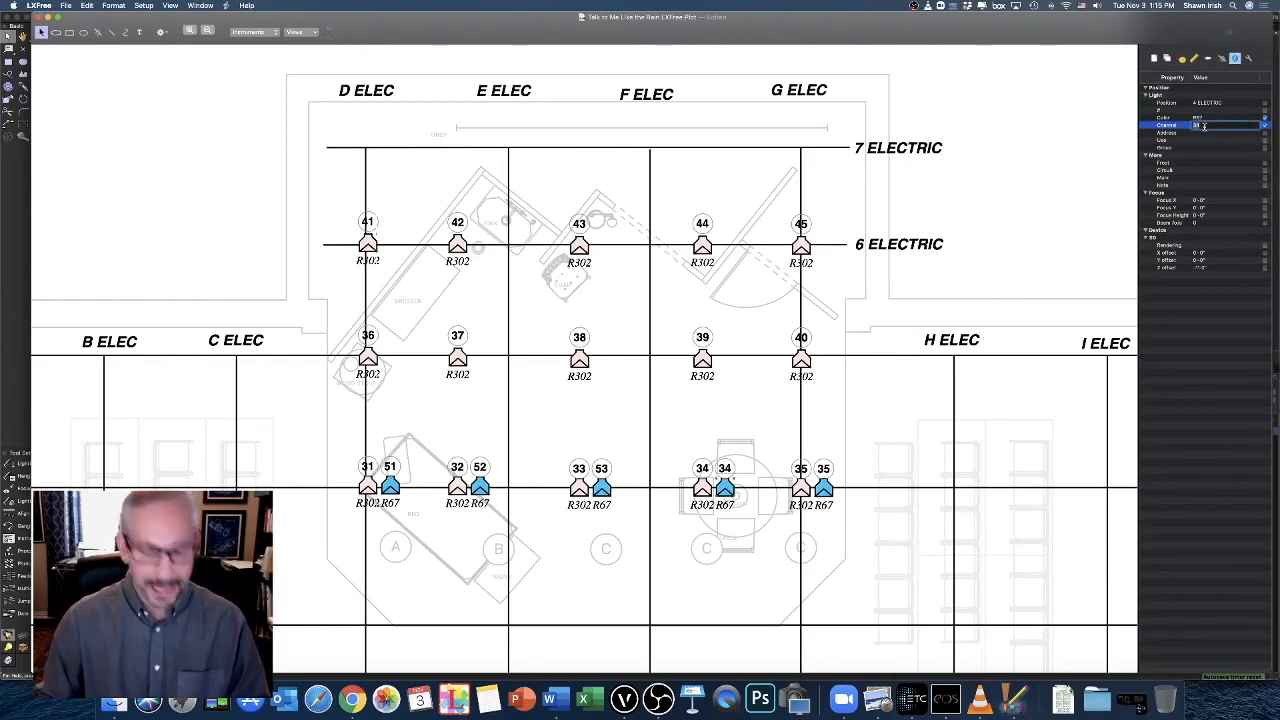
text(54)
key(Return)
click(825, 490)
click(1205, 125)
click(1205, 126)
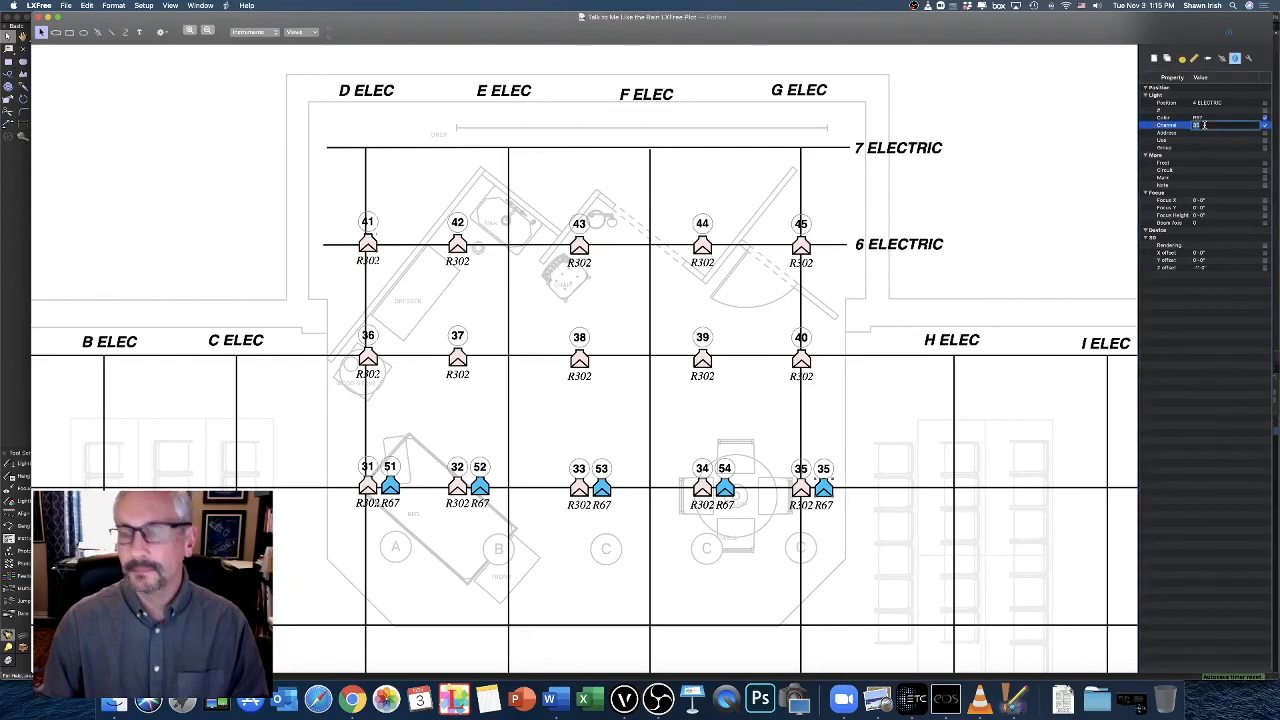
text(55)
key(Return)
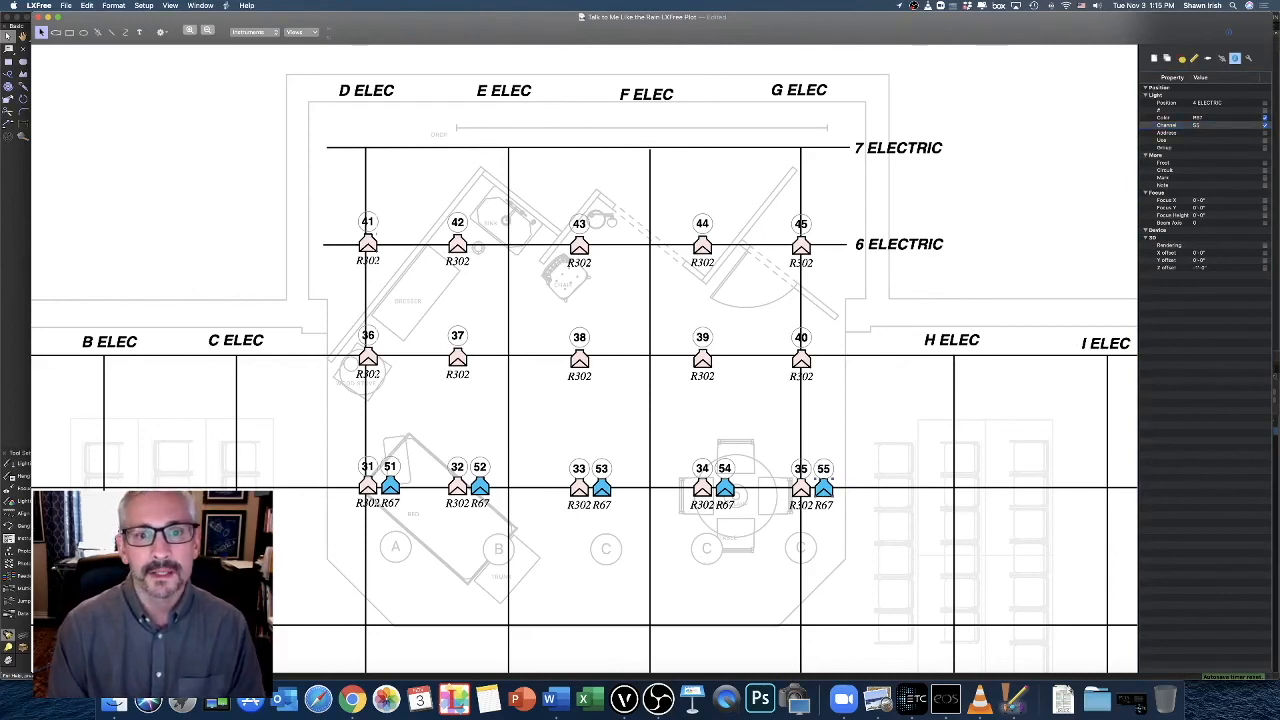